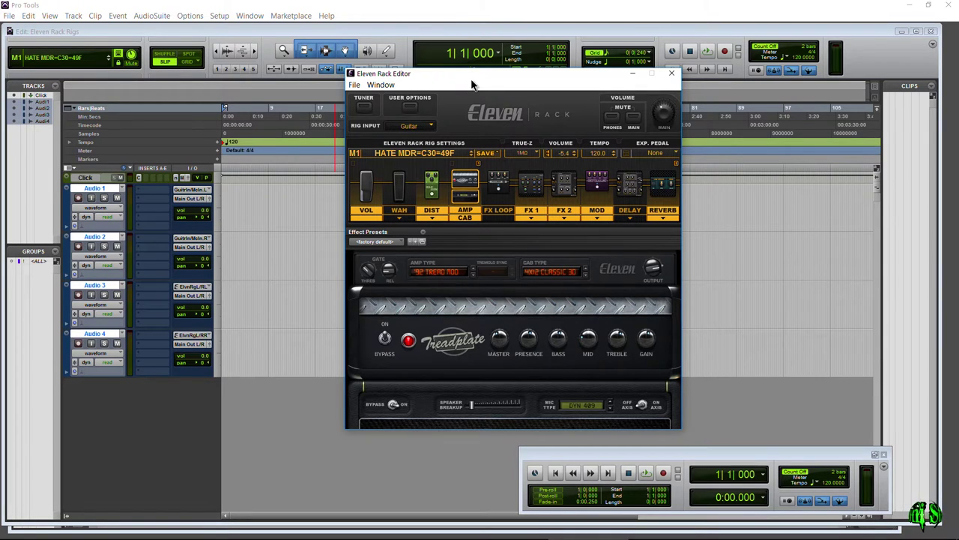
Step: Reposition the Eleven Rack Editor window on the desktop with Pro Tools out of the way
drag(492, 75, 473, 74)
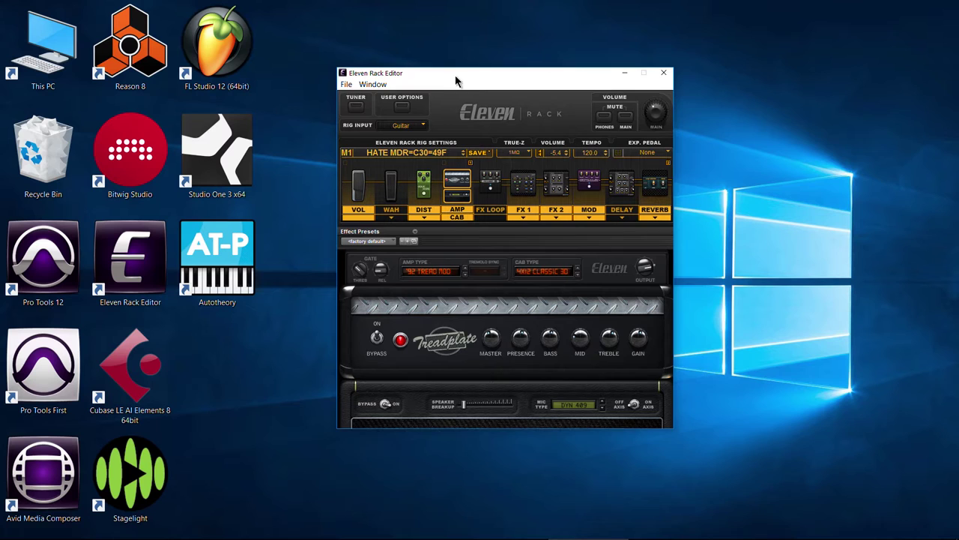
drag(456, 81, 474, 77)
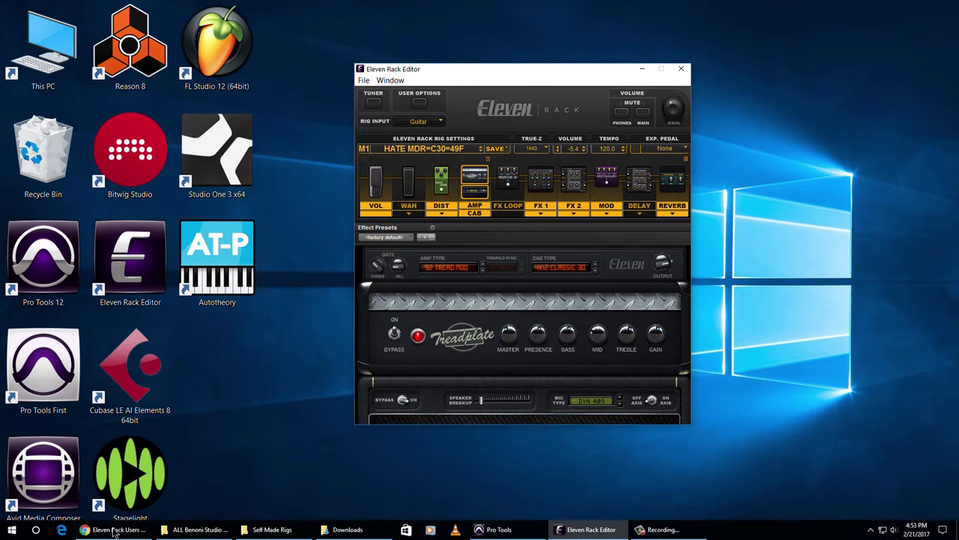
Step: Bring Chrome back and download Mesa Dan007.tfx from the Rigs Directory's metal listing
click(113, 532)
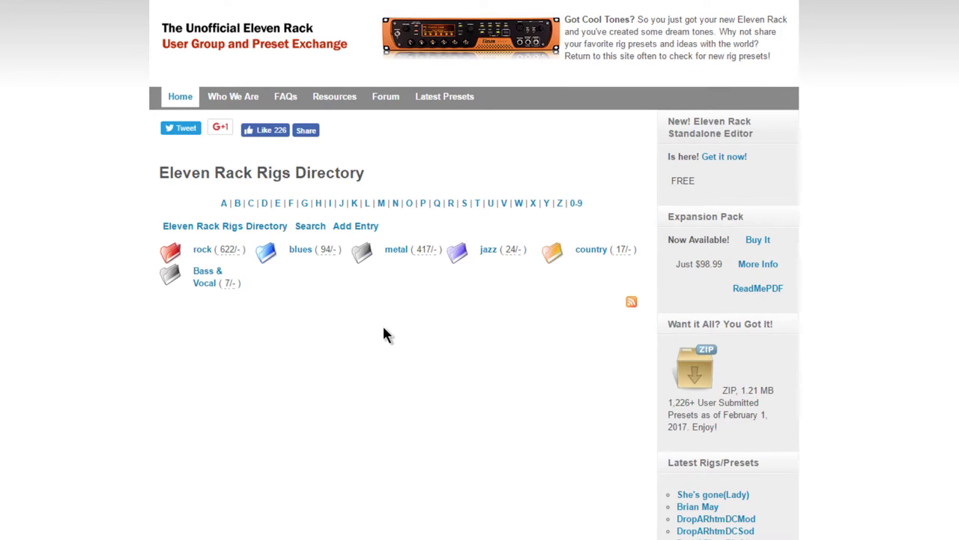
scroll(377, 322, down, 10)
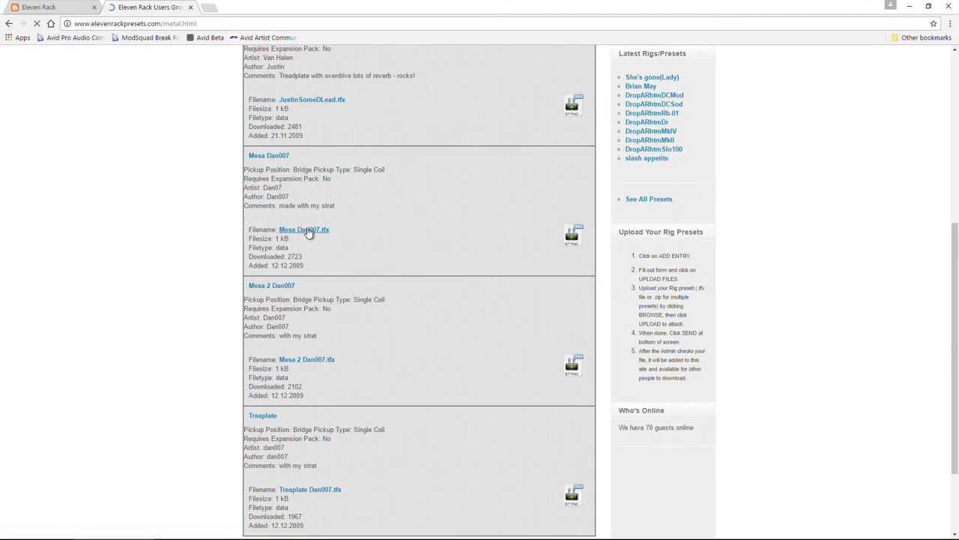
click(259, 98)
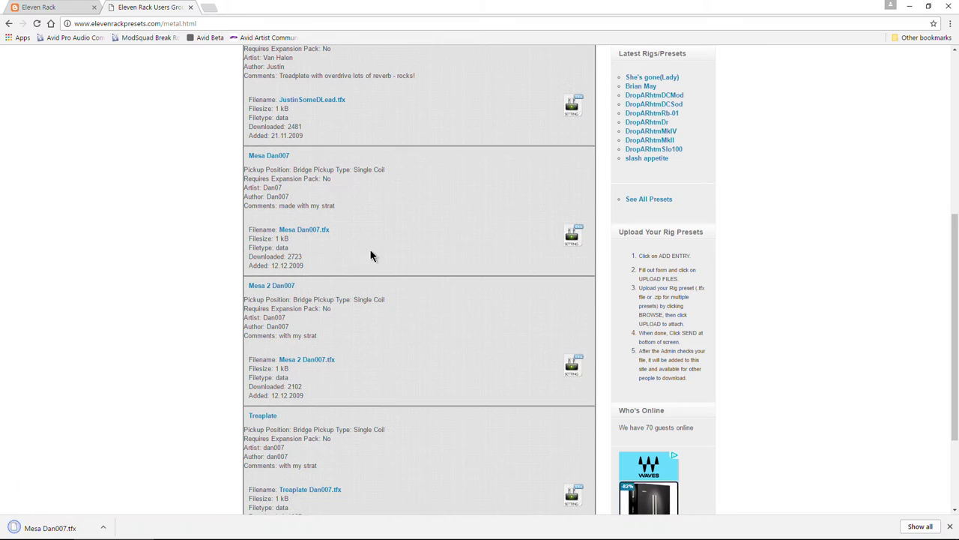
scroll(469, 323, up, 5)
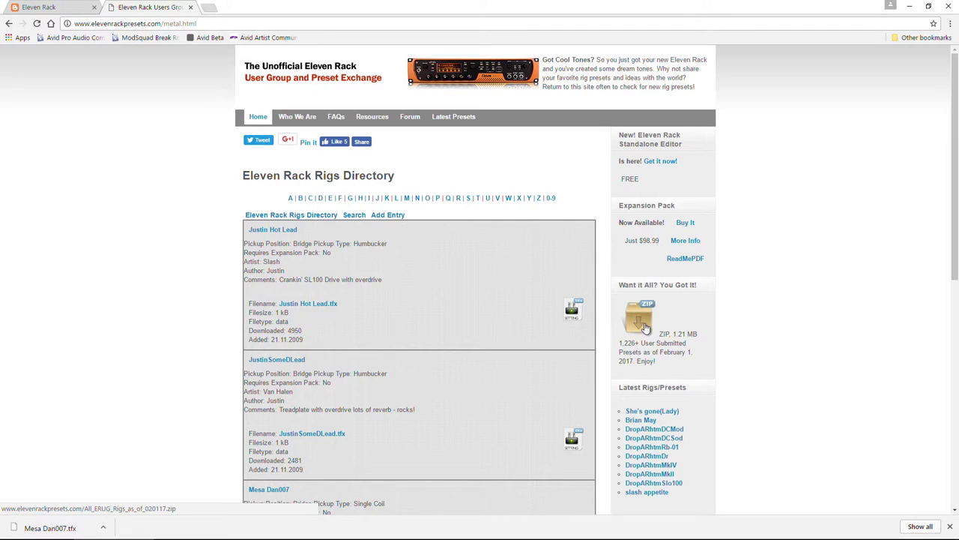
scroll(729, 286, down, 1)
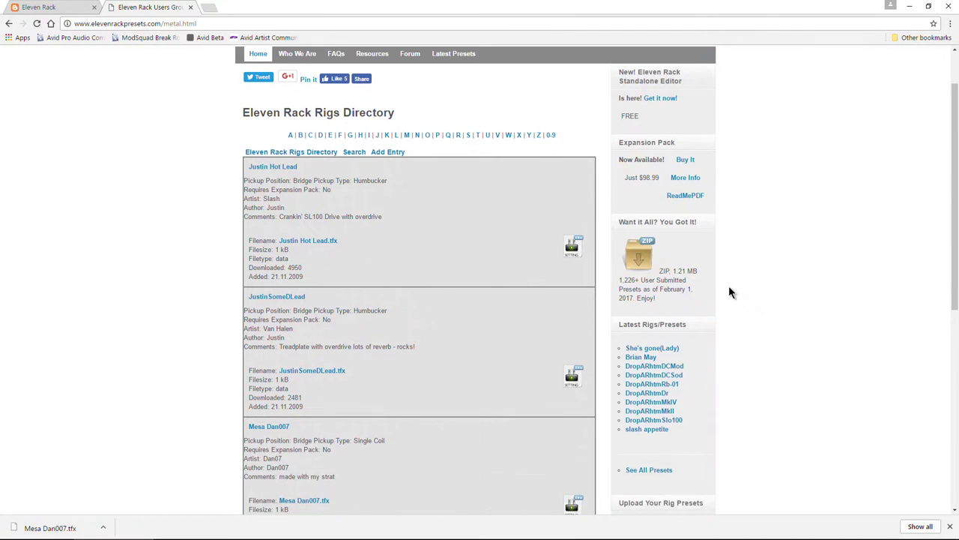
scroll(728, 286, up, 1)
Step: Switch to the Eleven Rack blog and open Custom Rigs - Download Zone
click(40, 5)
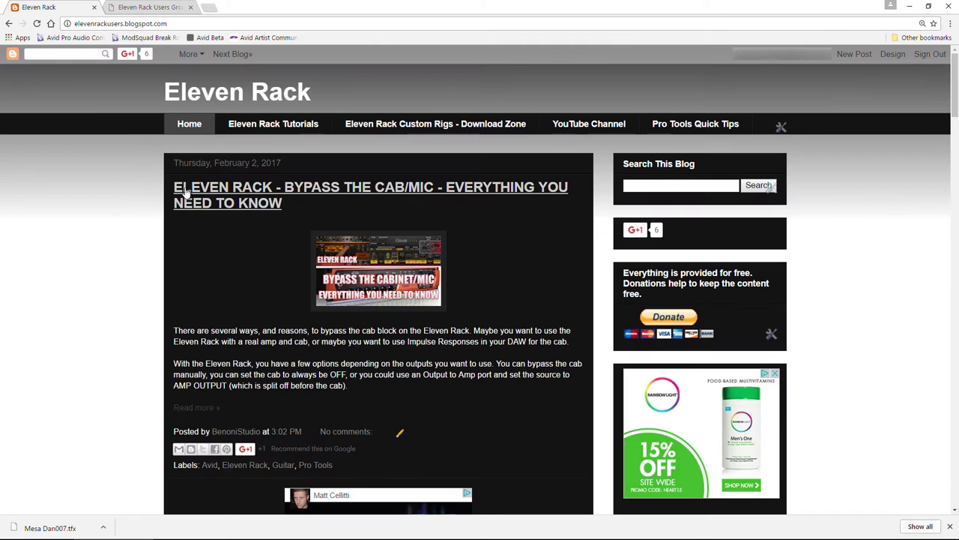
scroll(128, 221, down, 5)
scroll(128, 217, up, 5)
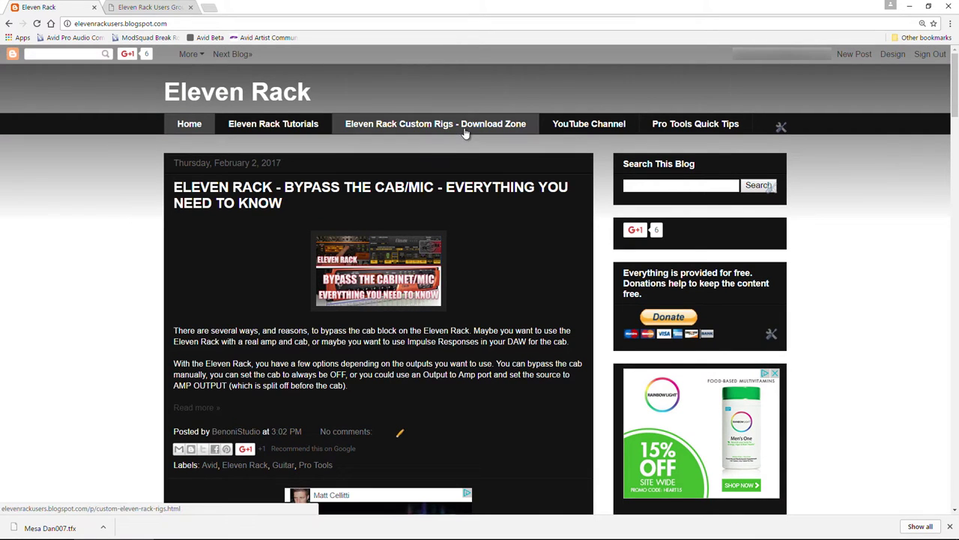
click(465, 129)
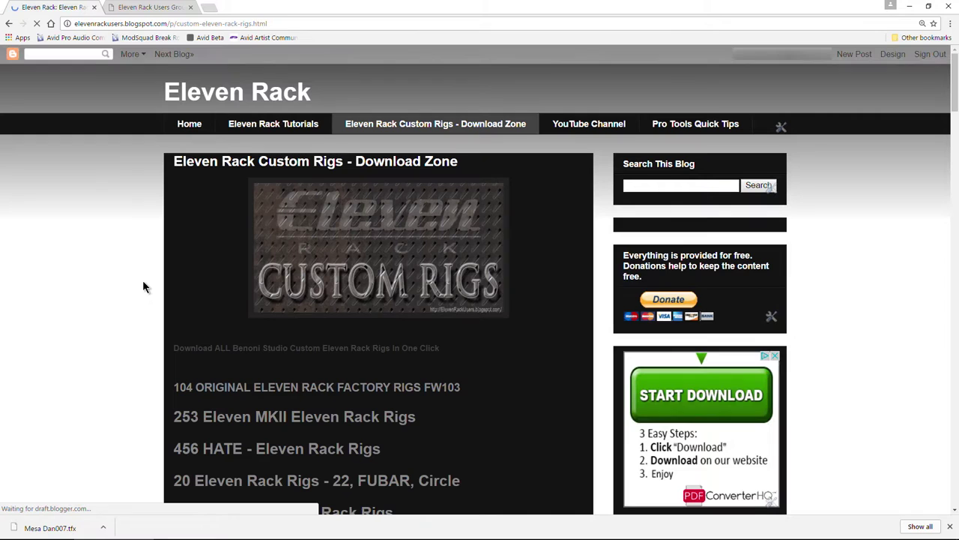
scroll(147, 247, down, 2)
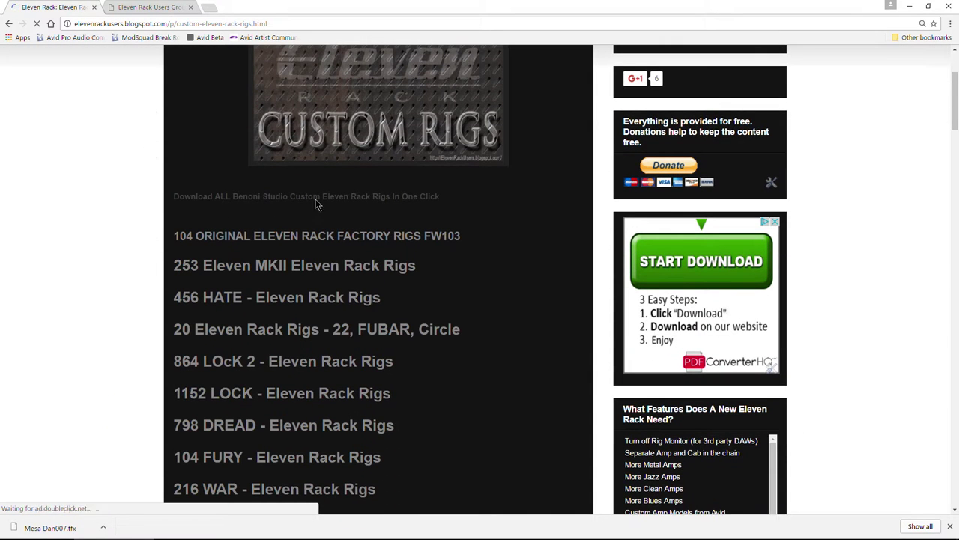
Step: Open the 14 FUTILE Rigs post, then return to the Rigs Directory tab
scroll(509, 266, down, 6)
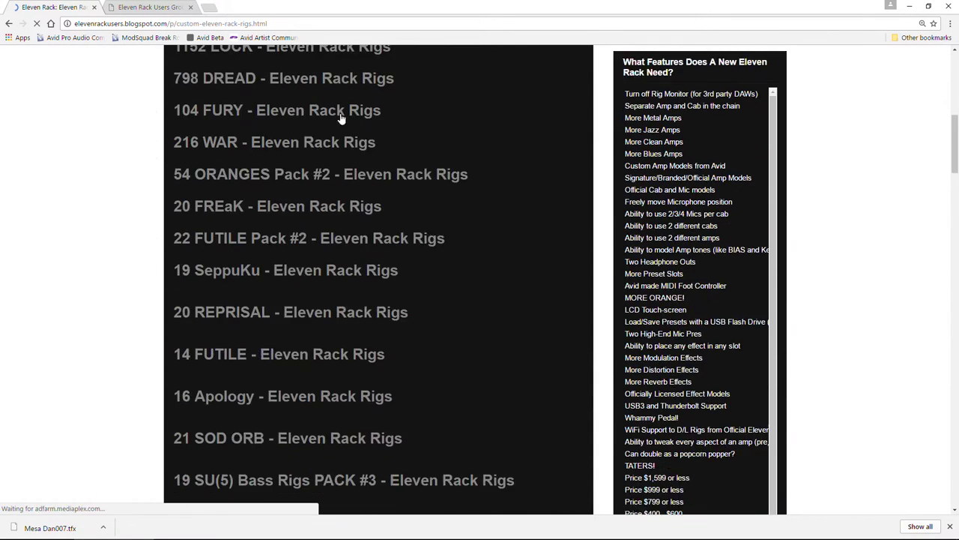
click(244, 289)
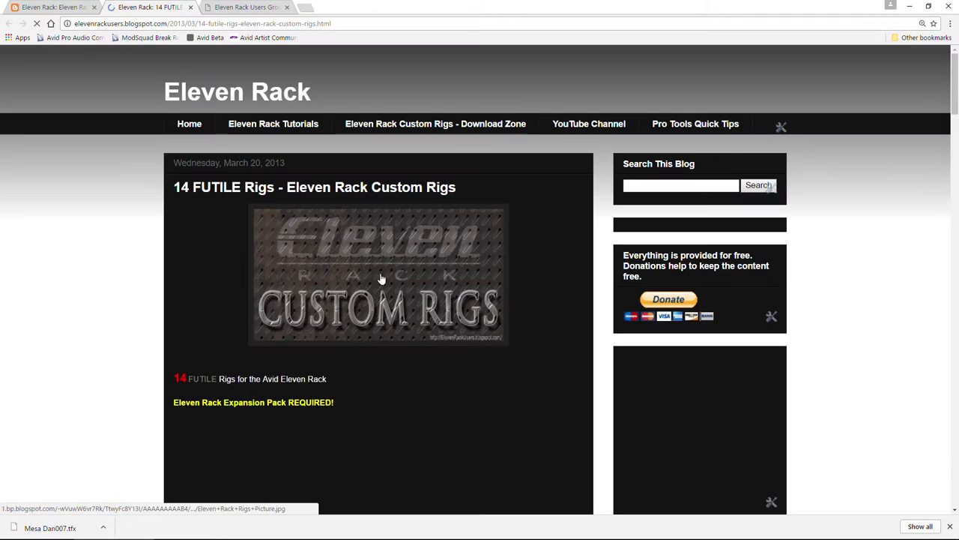
scroll(150, 231, down, 3)
scroll(228, 258, down, 8)
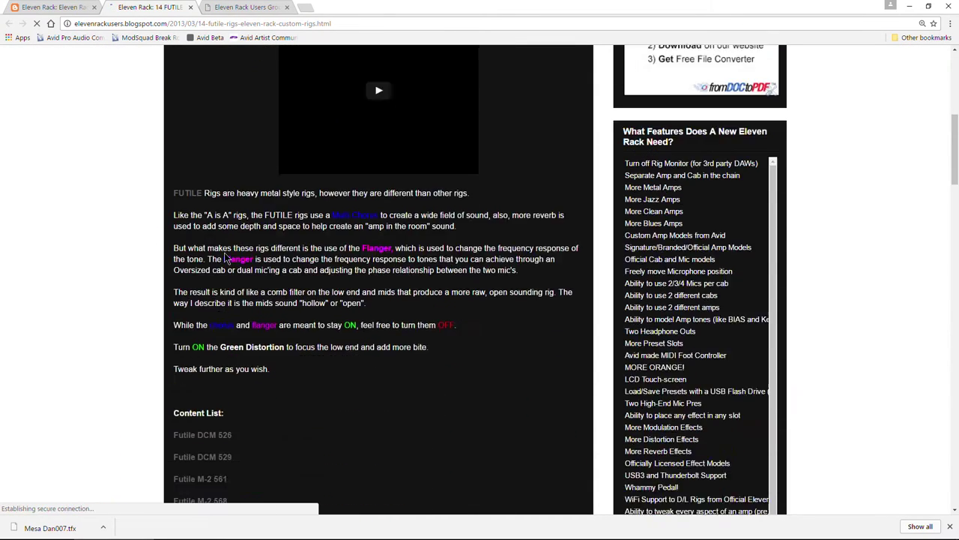
scroll(262, 275, down, 3)
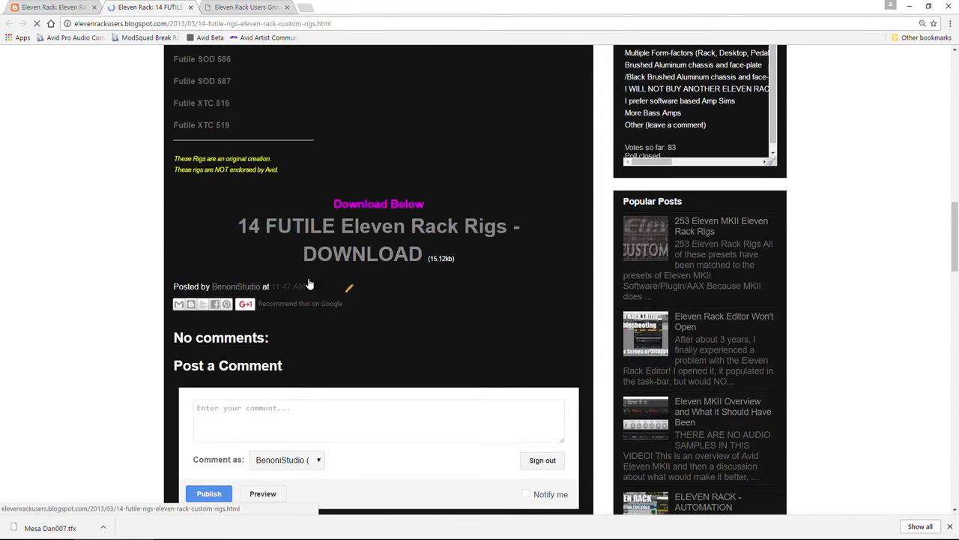
scroll(353, 288, up, 5)
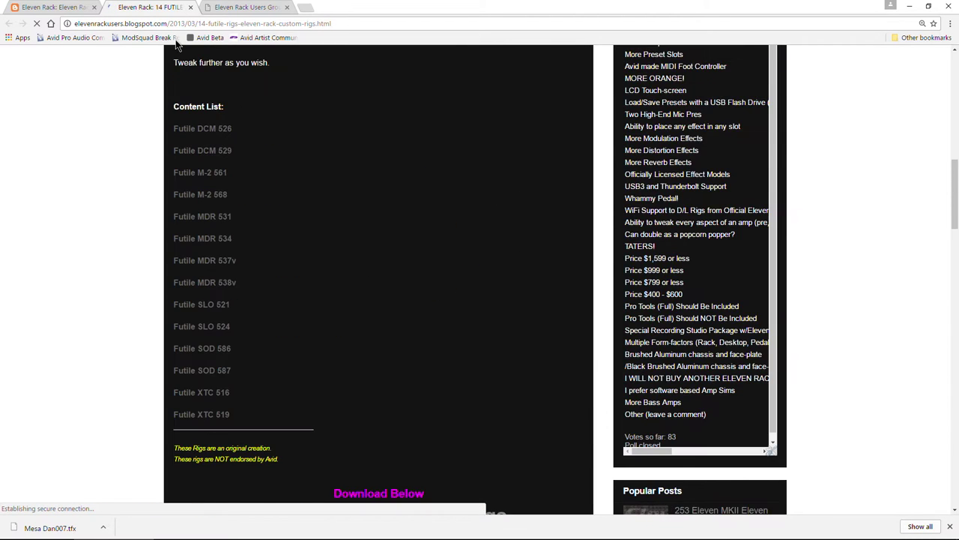
click(236, 9)
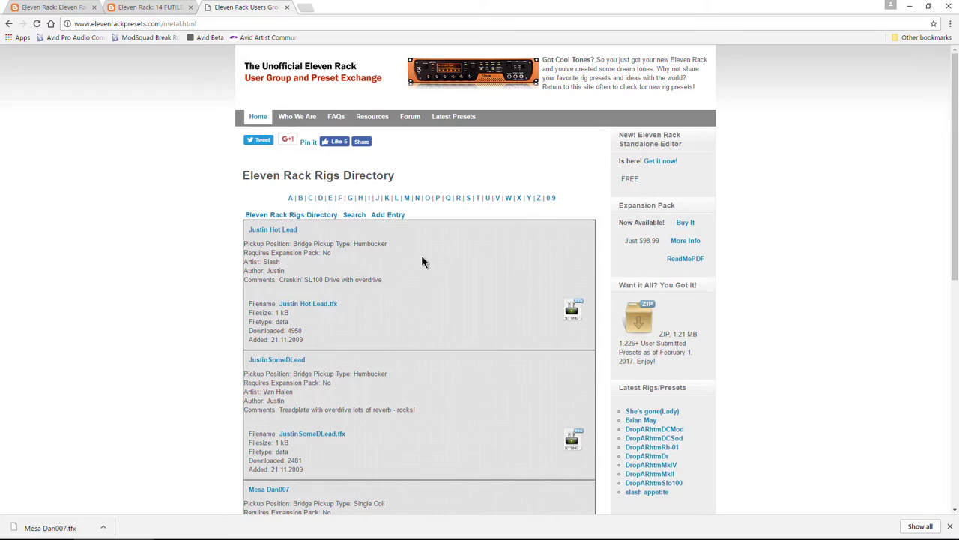
Step: Check the 14 FUTILE Rigs post's DOWNLOAD link, then return to the Custom Rigs - Download Zone list
scroll(421, 260, down, 1)
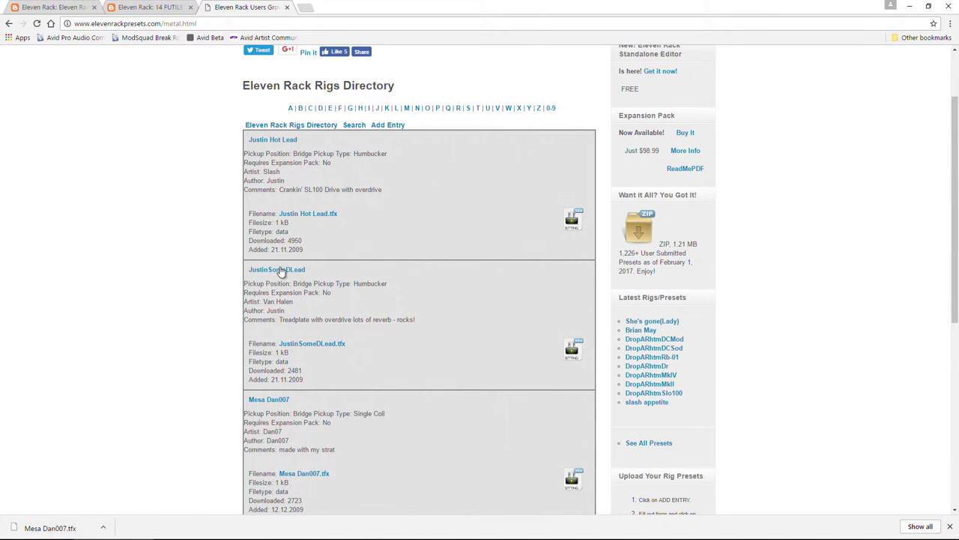
scroll(383, 314, down, 5)
scroll(371, 297, up, 3)
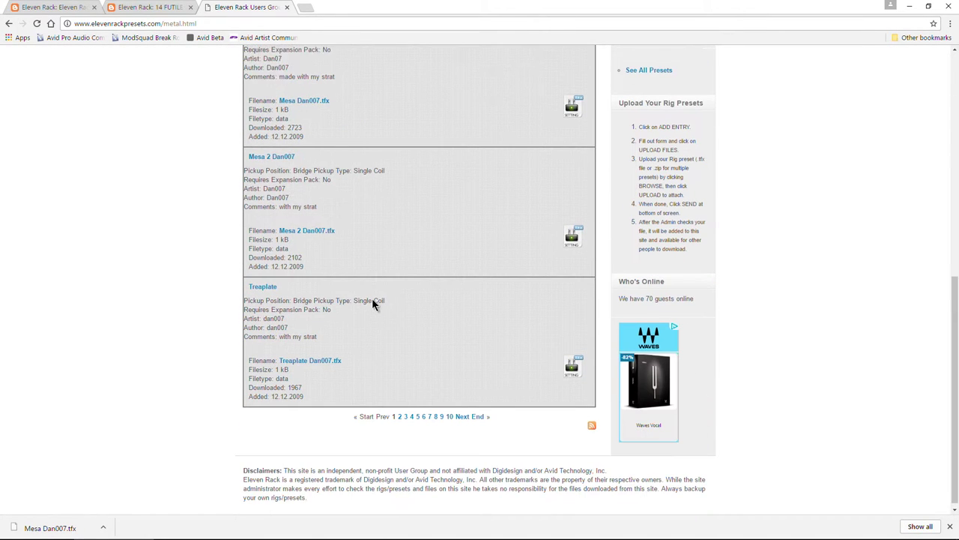
click(150, 8)
scroll(503, 302, up, 2)
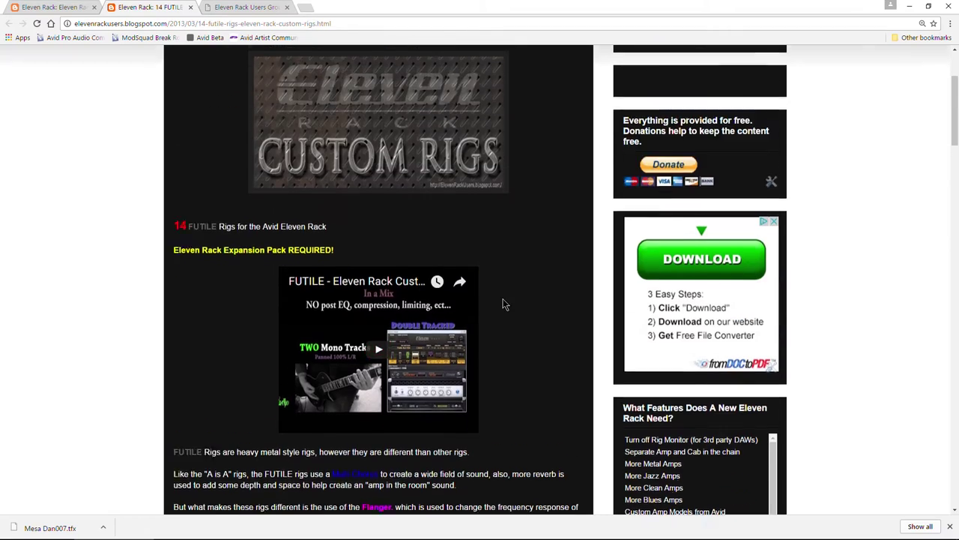
scroll(502, 302, down, 6)
scroll(421, 294, down, 4)
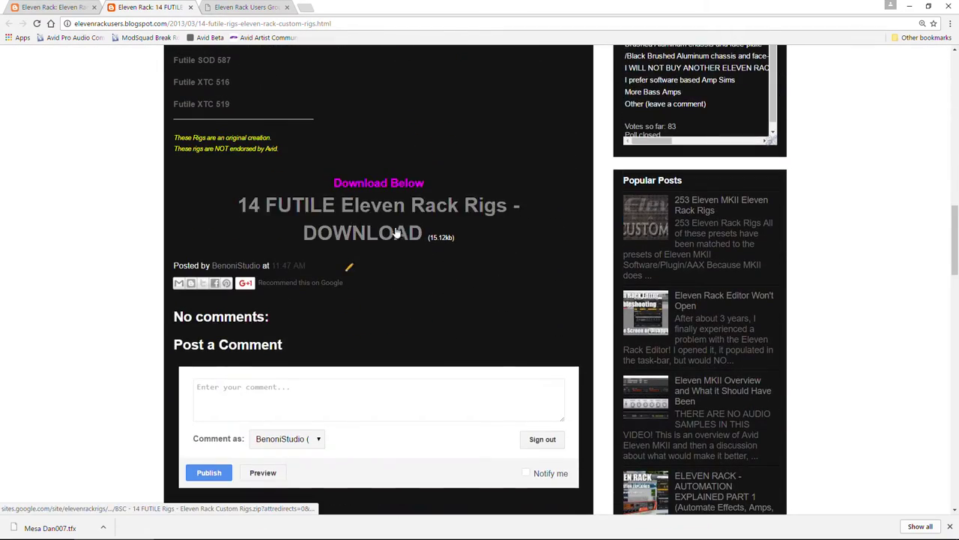
scroll(467, 315, up, 10)
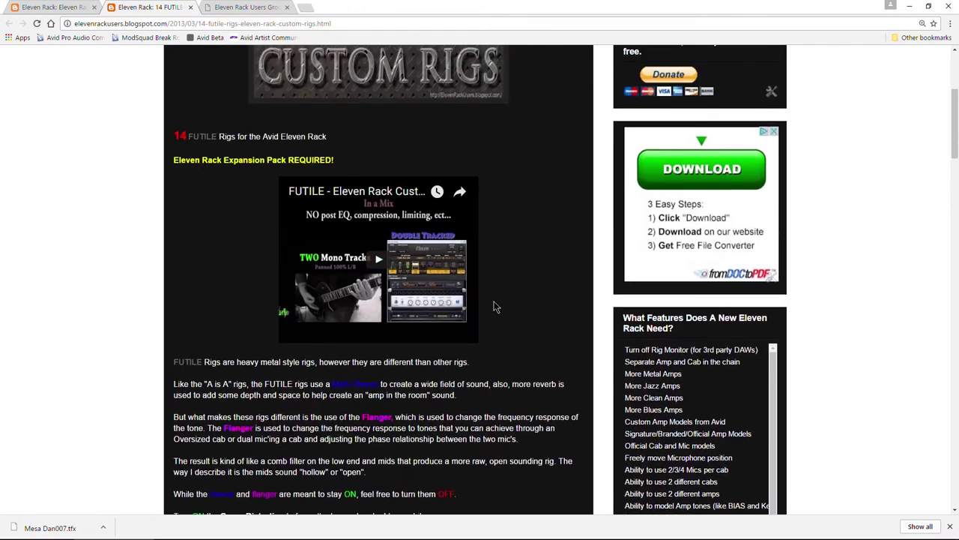
scroll(474, 315, up, 4)
click(260, 243)
scroll(258, 274, down, 5)
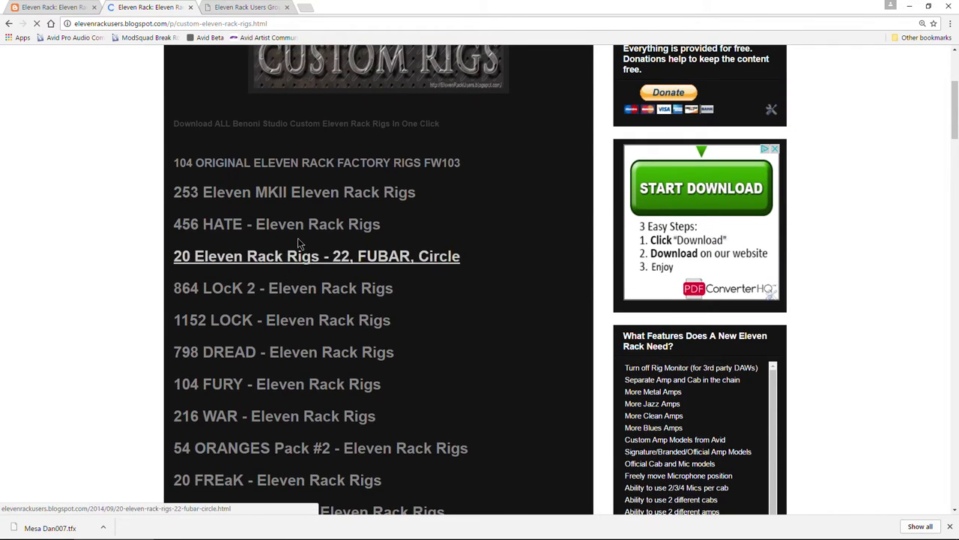
Step: Open the Download ALL Benoni Studio post, then switch back to the Custom Rigs list
click(371, 126)
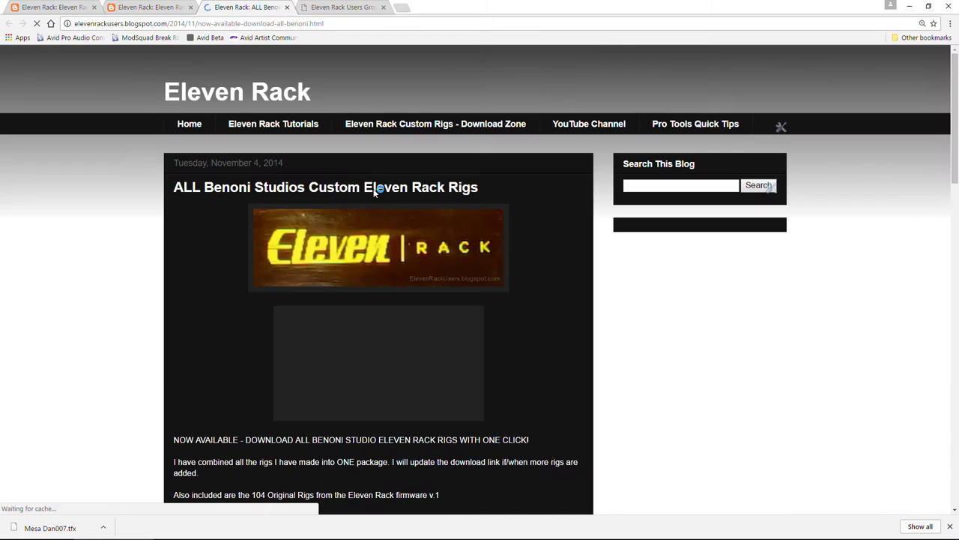
scroll(166, 217, down, 3)
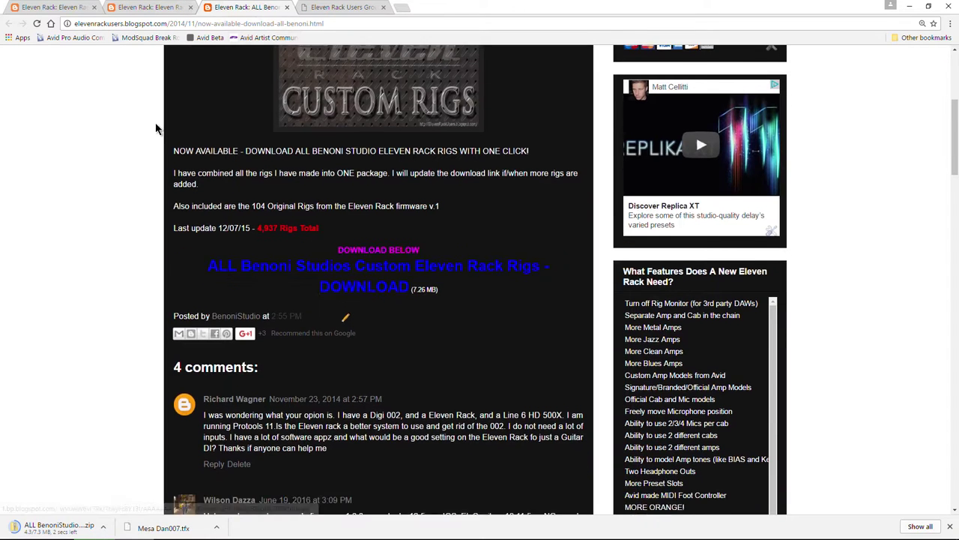
key(ctrl+shift+Tab)
scroll(231, 181, down, 2)
scroll(230, 183, up, 1)
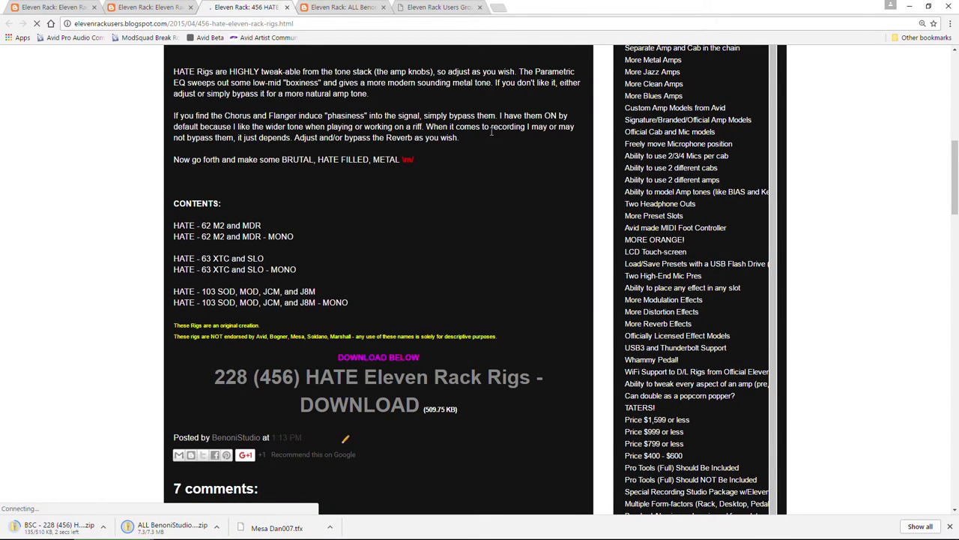
Step: Minimize Chrome and nudge the Eleven Rack Editor window into place
click(909, 10)
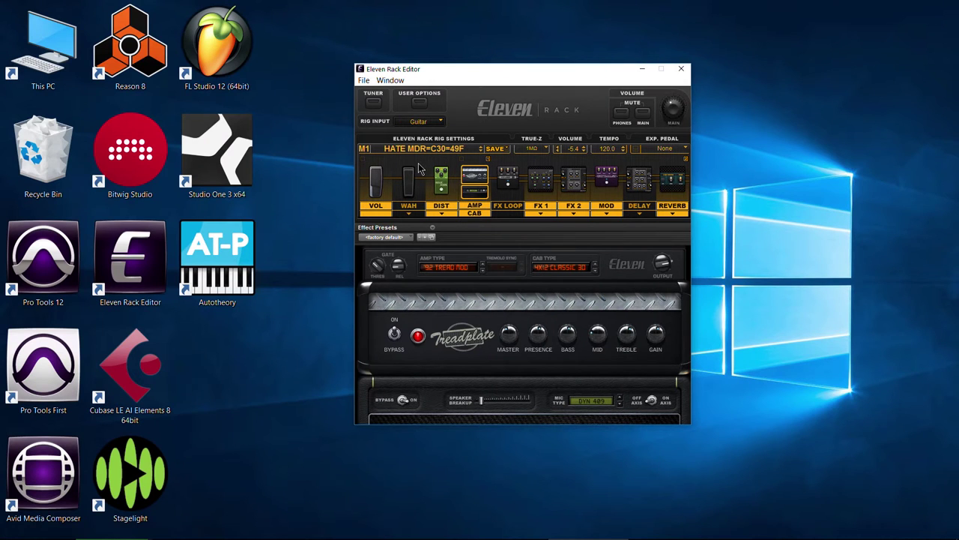
drag(505, 75, 499, 77)
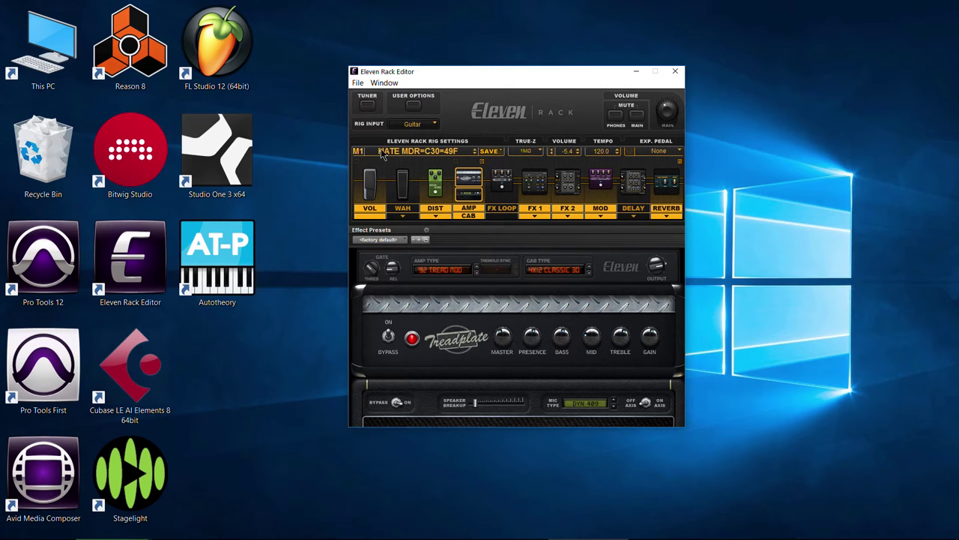
Step: Choose Load from Computer… from the rig name menu to browse the Downloads folder
click(417, 149)
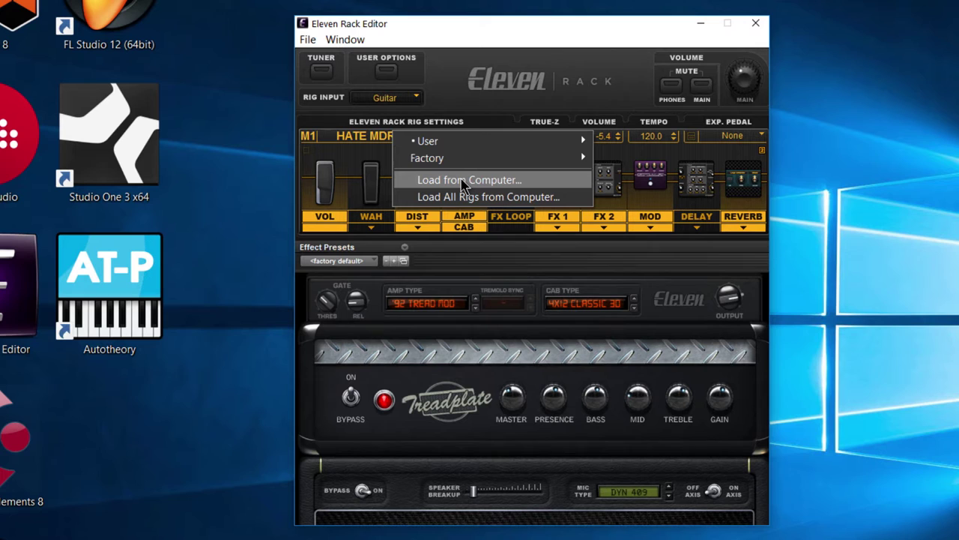
click(469, 180)
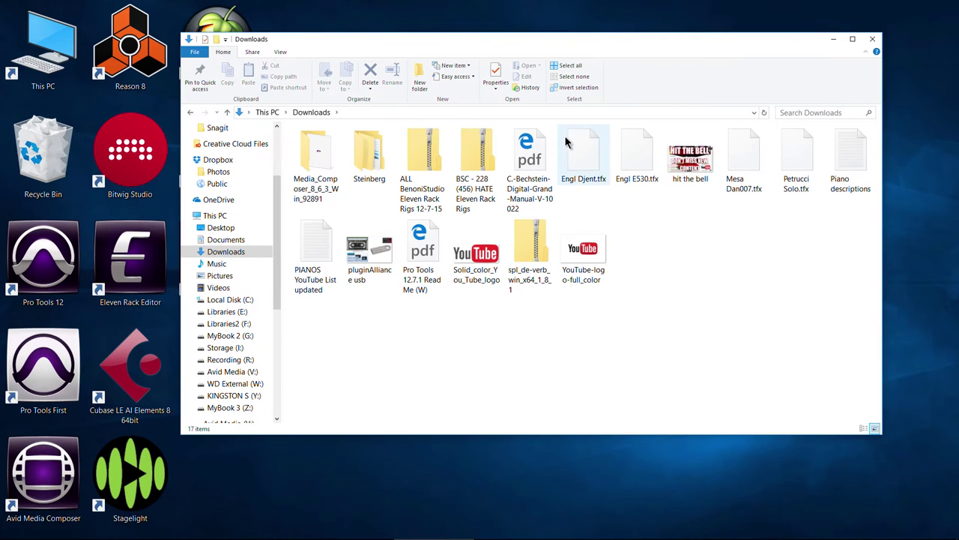
Step: Extract the BSC - 228 (456) HATE and ALL BenoniStudio 12-7-15 rig zips into Downloads
click(740, 179)
click(794, 174)
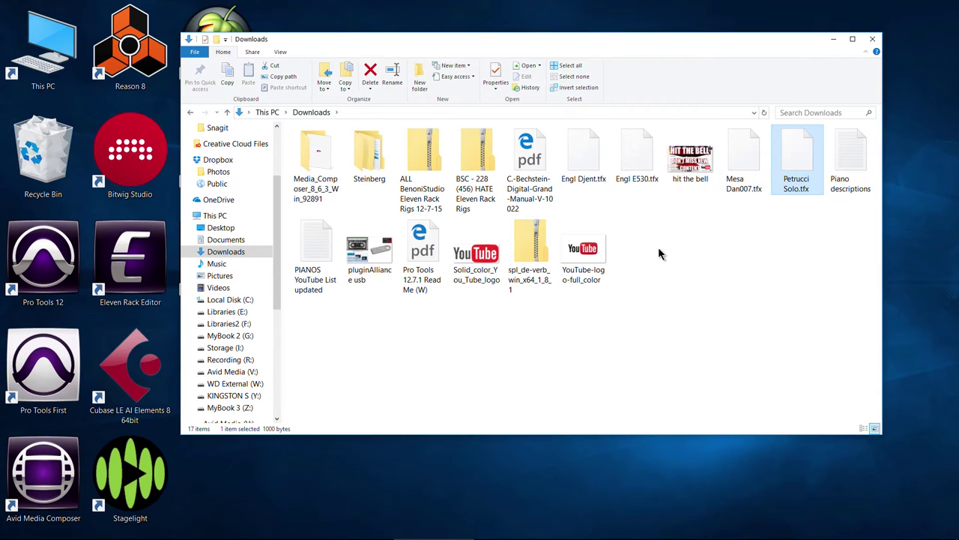
right_click(490, 174)
click(520, 215)
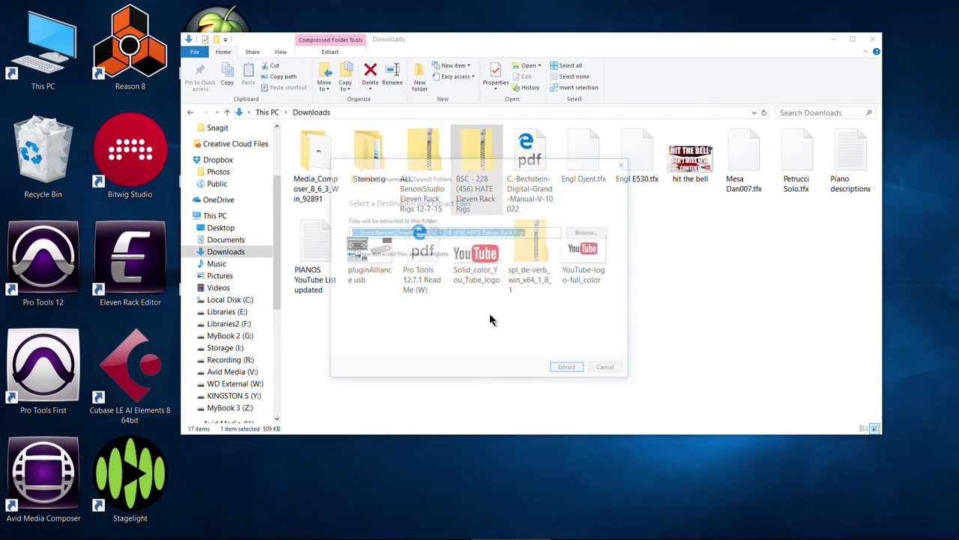
click(568, 370)
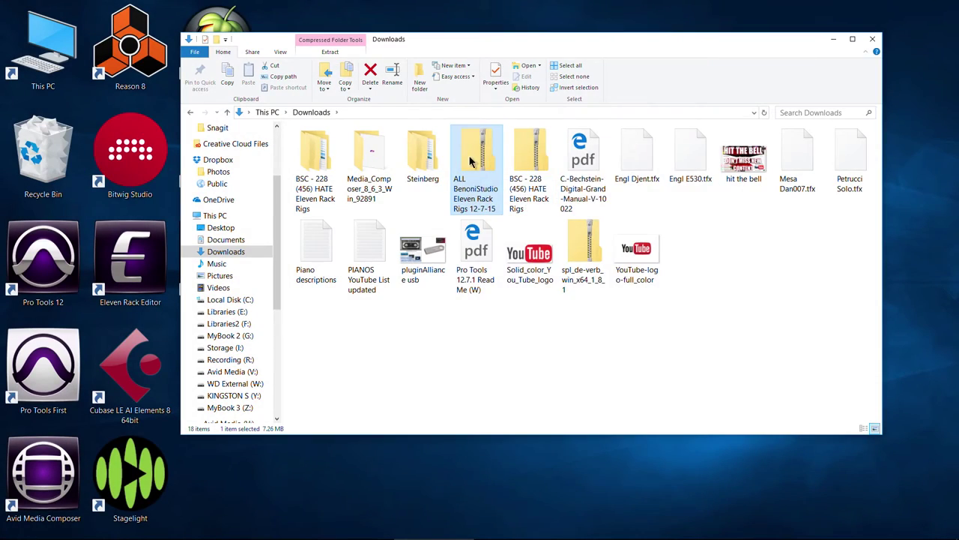
right_click(469, 158)
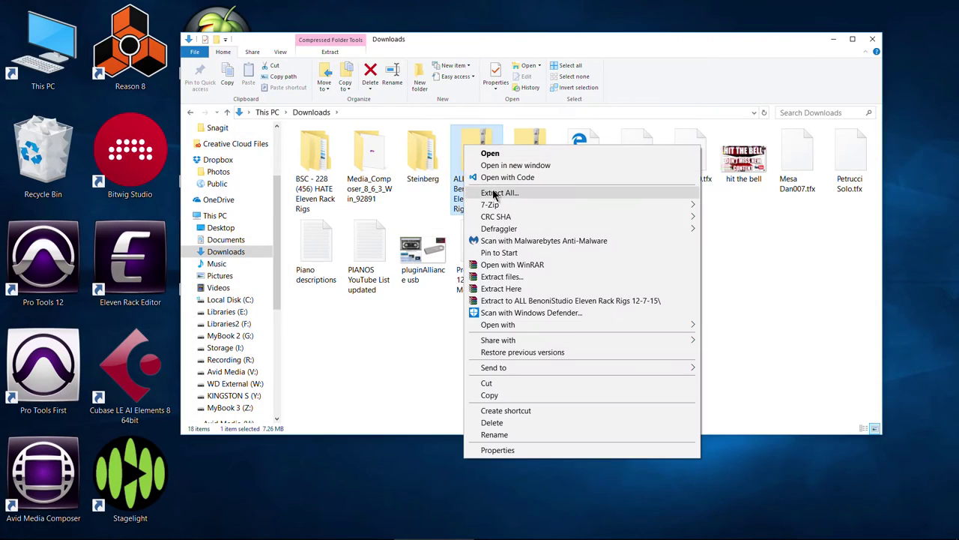
click(510, 188)
click(568, 370)
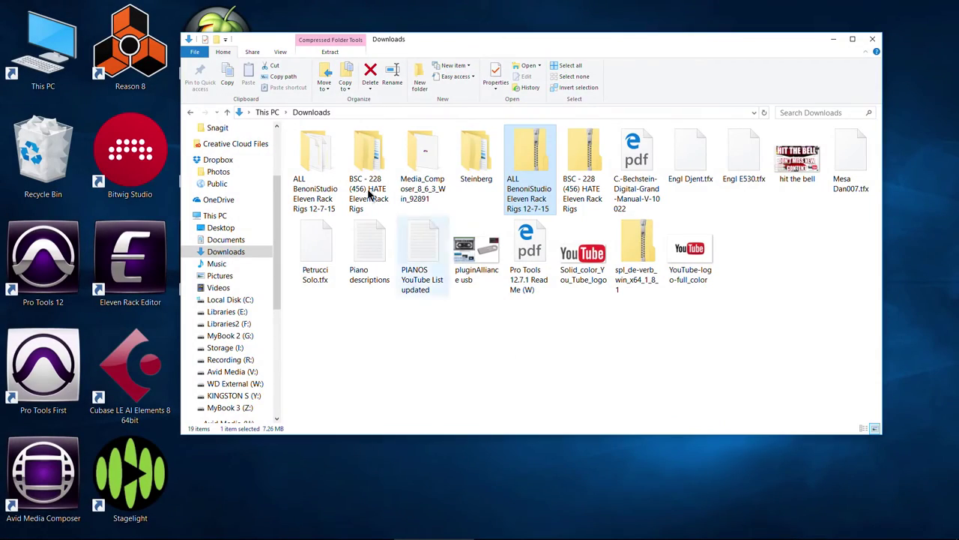
Step: Inspect the extracted HATE and ALL BenoniStudio rig folders, then return to Downloads
double_click(365, 166)
click(191, 114)
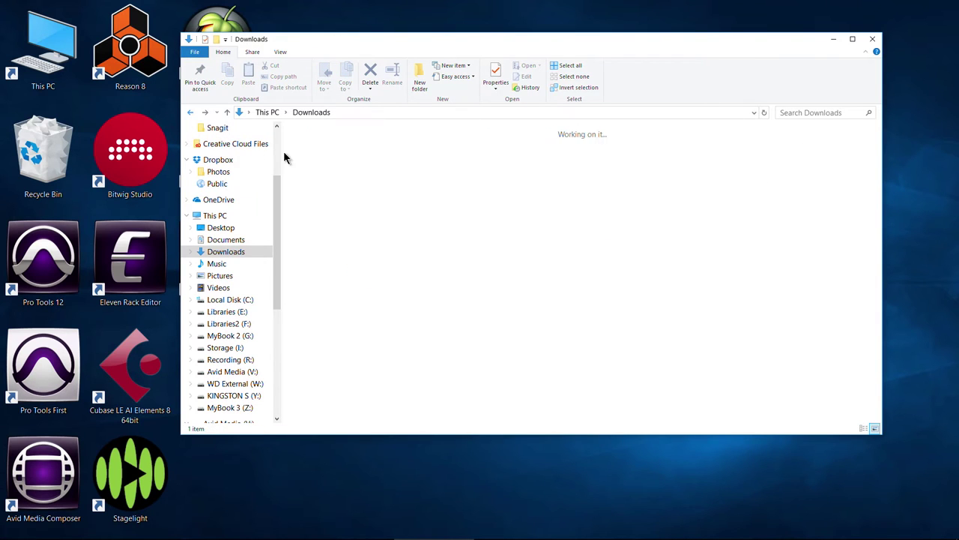
double_click(300, 154)
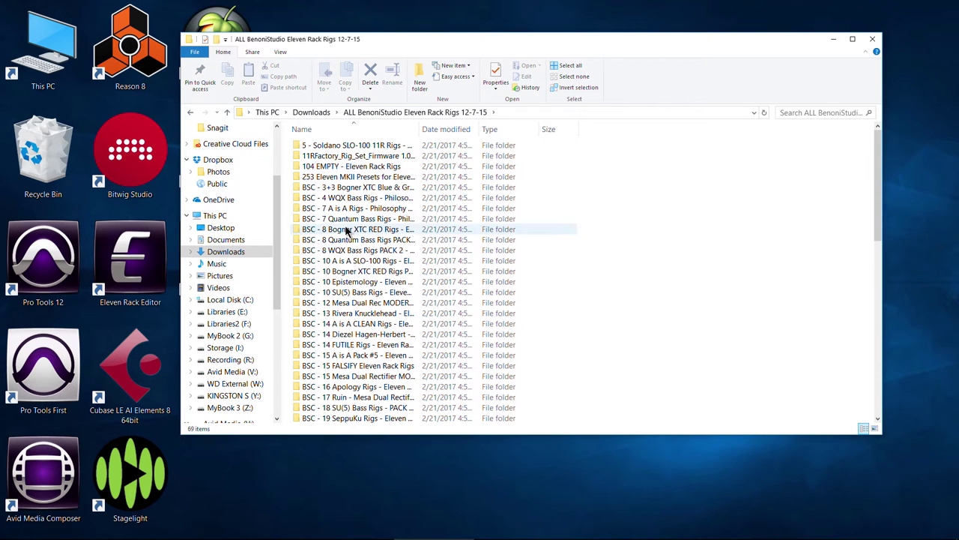
scroll(360, 236, down, 5)
click(190, 113)
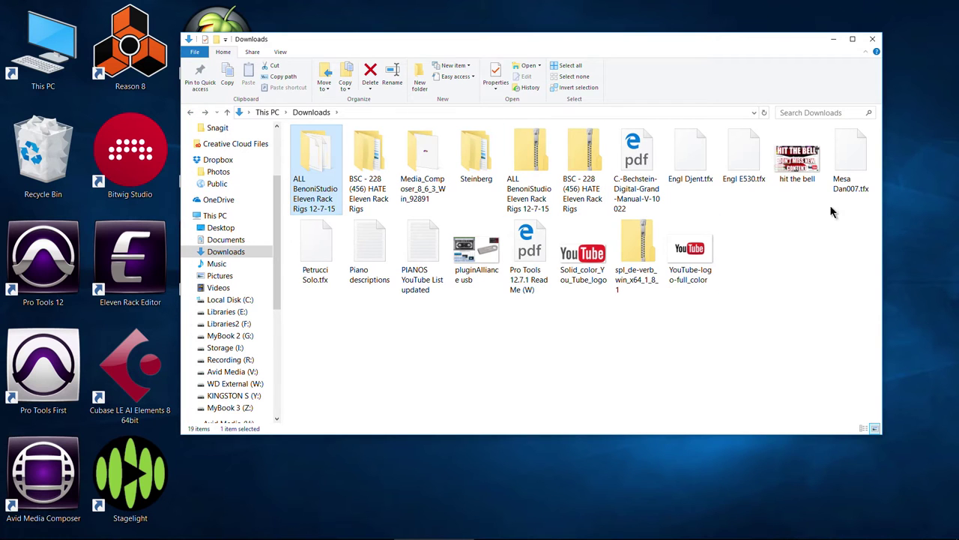
Step: Load Petrucci Solo.tfx from the Downloads folder into rig slot M1
click(833, 39)
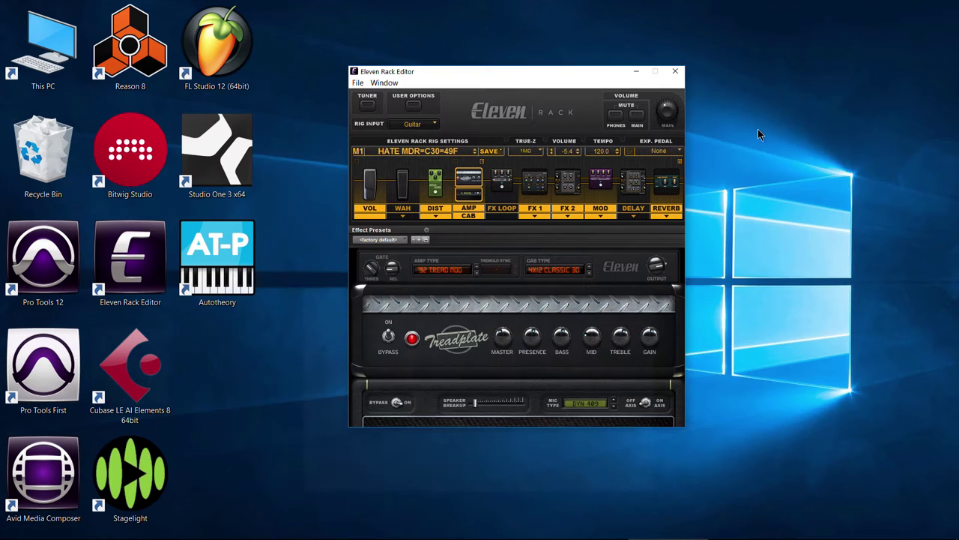
click(434, 154)
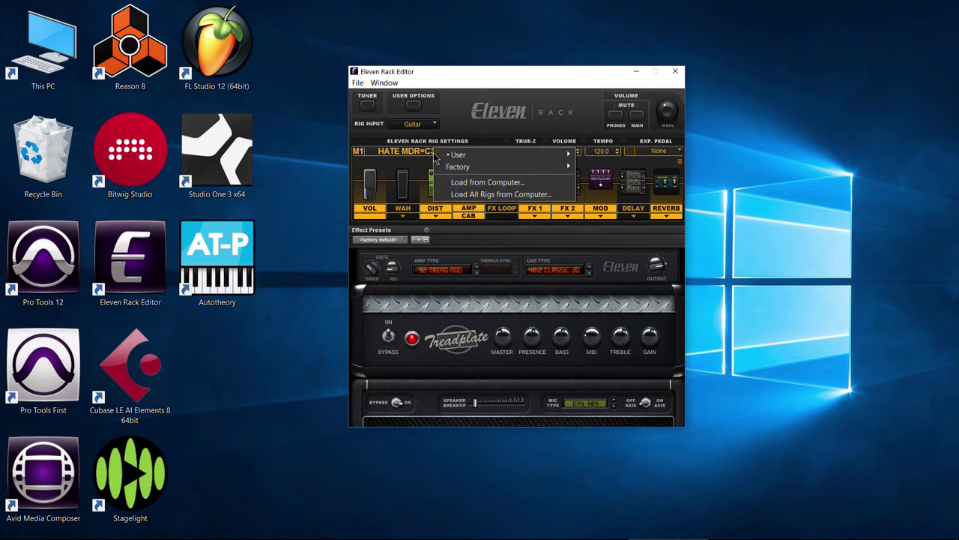
click(476, 184)
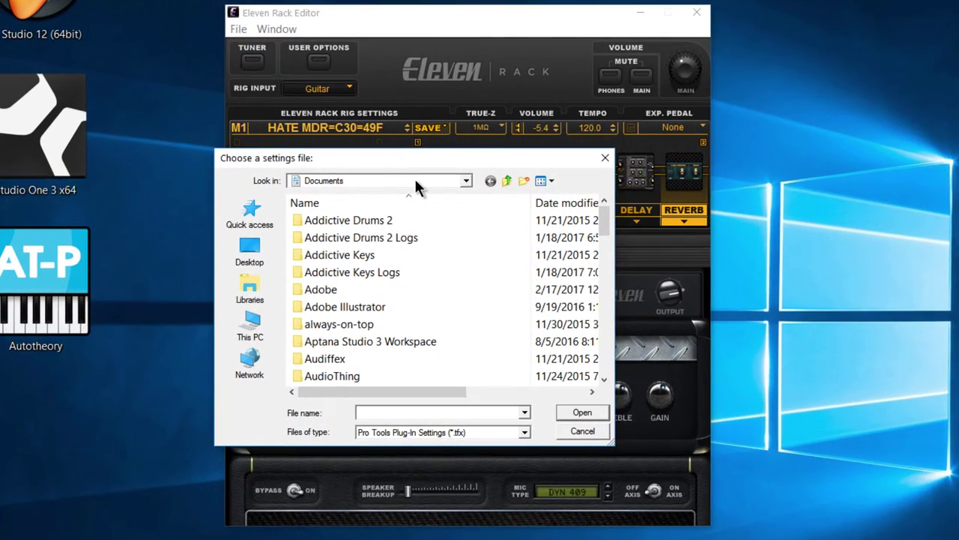
click(451, 182)
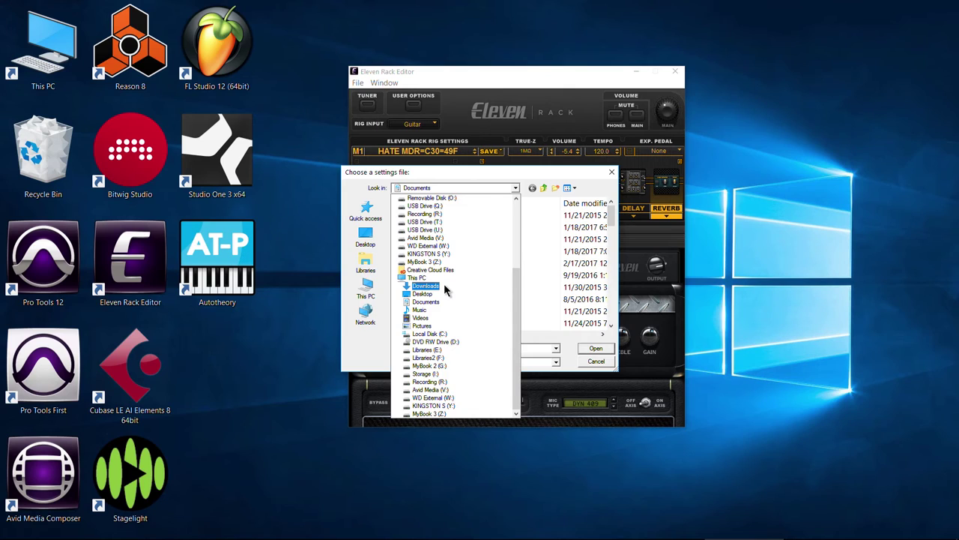
click(426, 286)
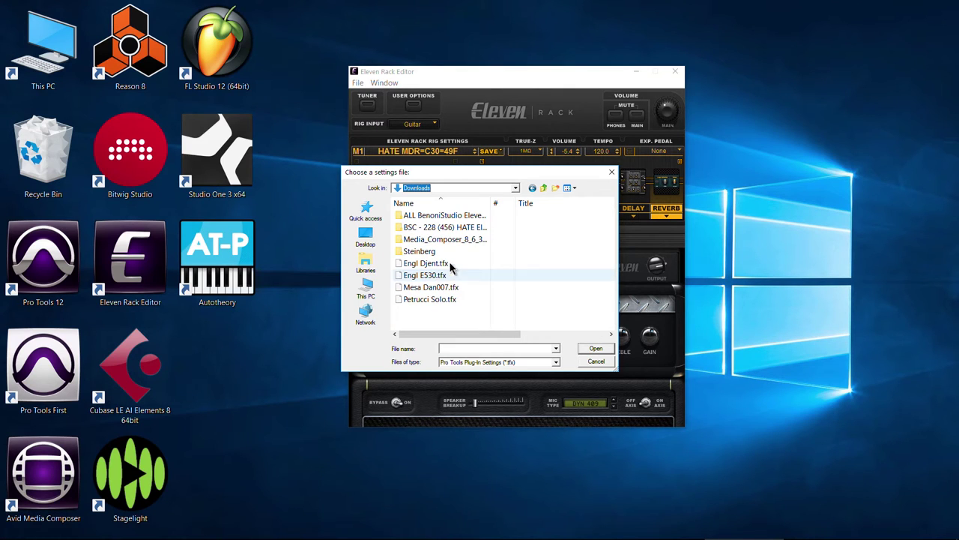
click(429, 300)
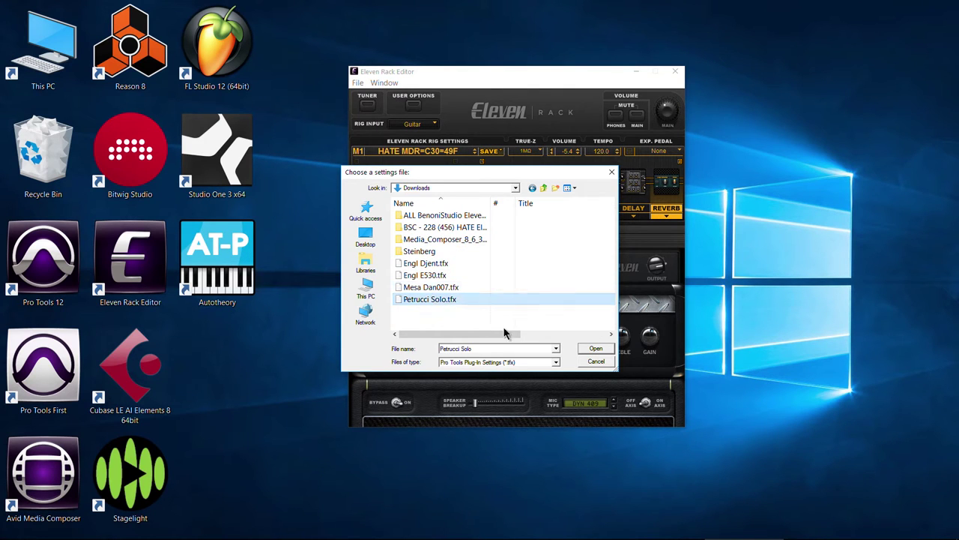
click(595, 348)
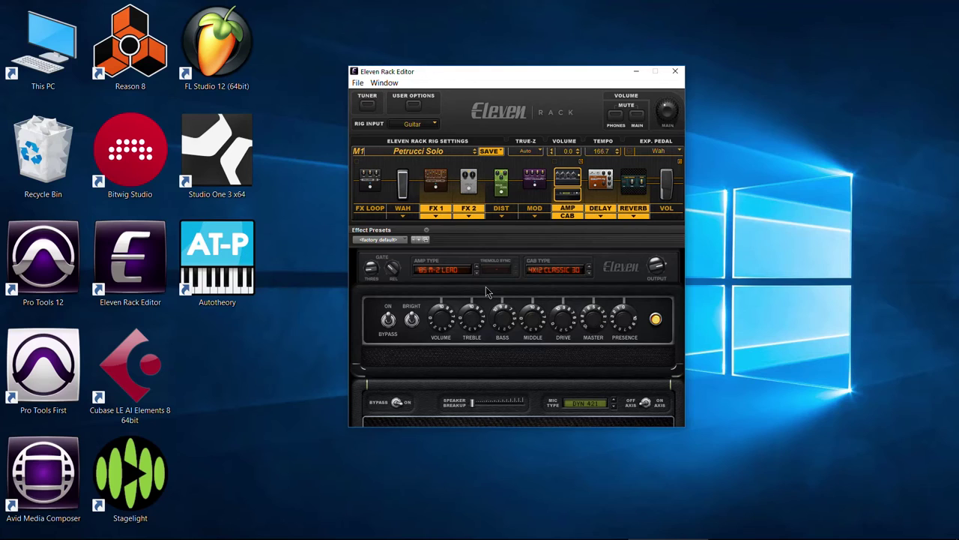
Step: Step from slot M1 to rig L4 and back to the stored HATE MDR=C30=49F rig
click(417, 154)
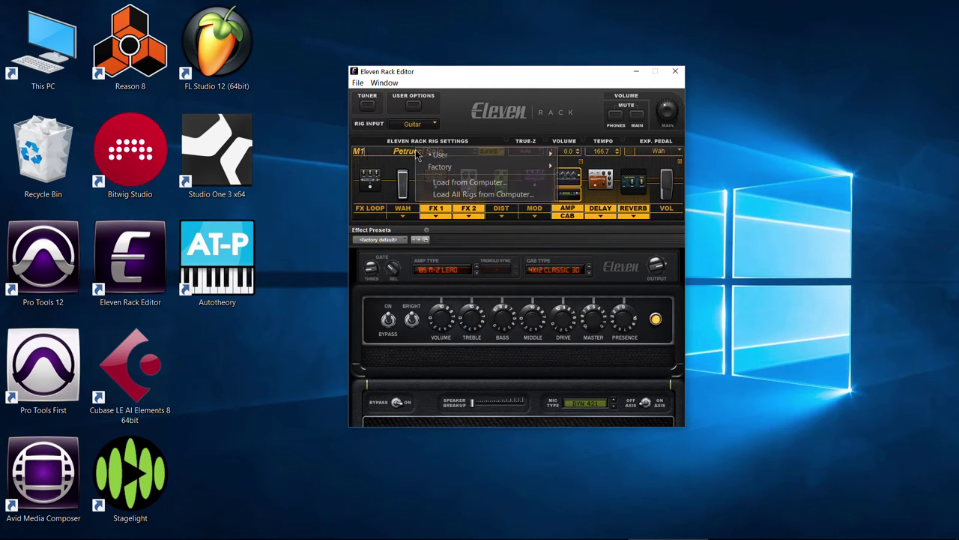
click(488, 186)
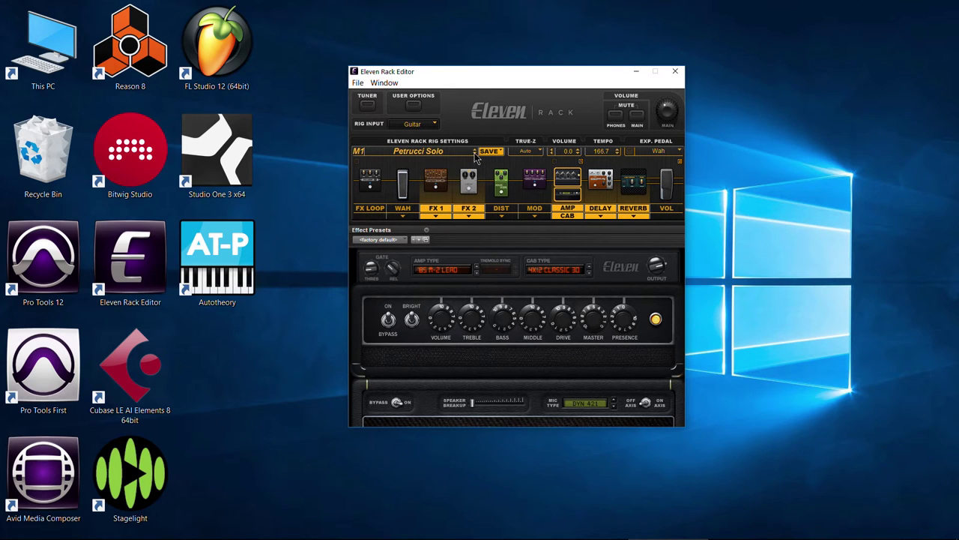
click(473, 153)
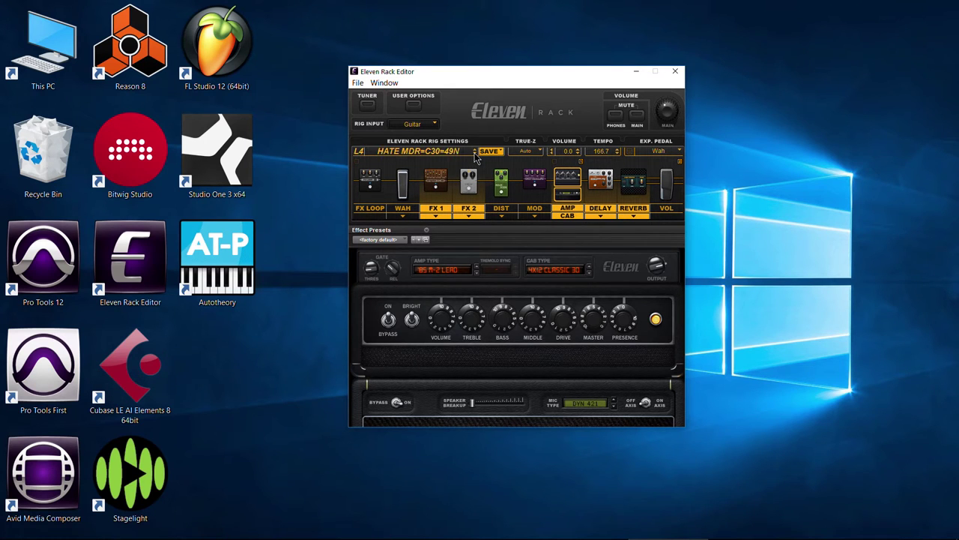
click(475, 152)
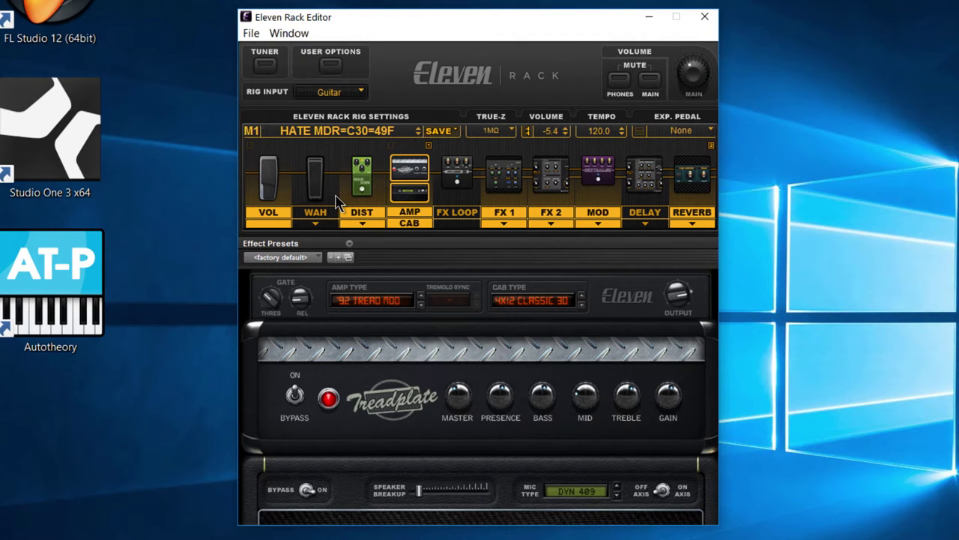
Step: Reload Petrucci Solo.tfx into M1, bringing the 85 M-2 Lead amp and Wah pedal
click(331, 135)
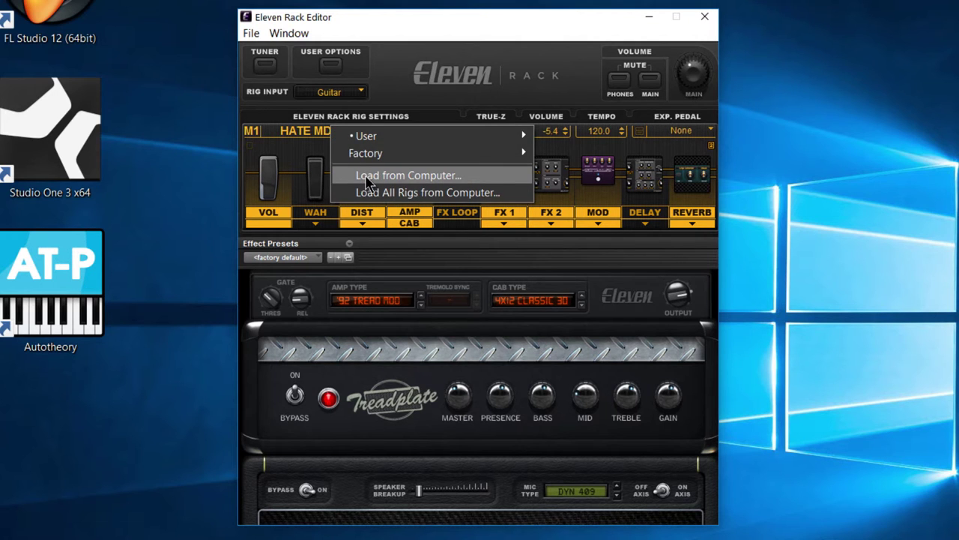
click(437, 83)
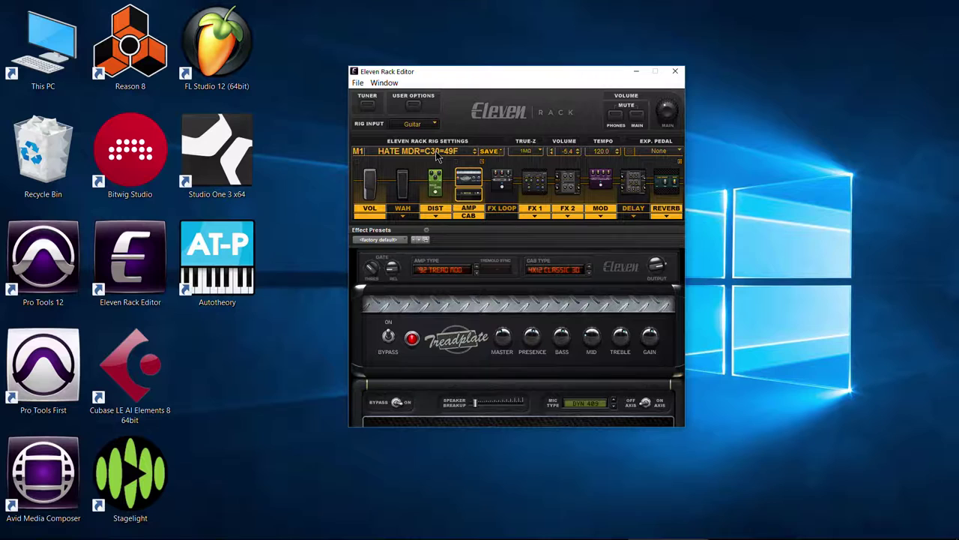
click(438, 155)
click(469, 186)
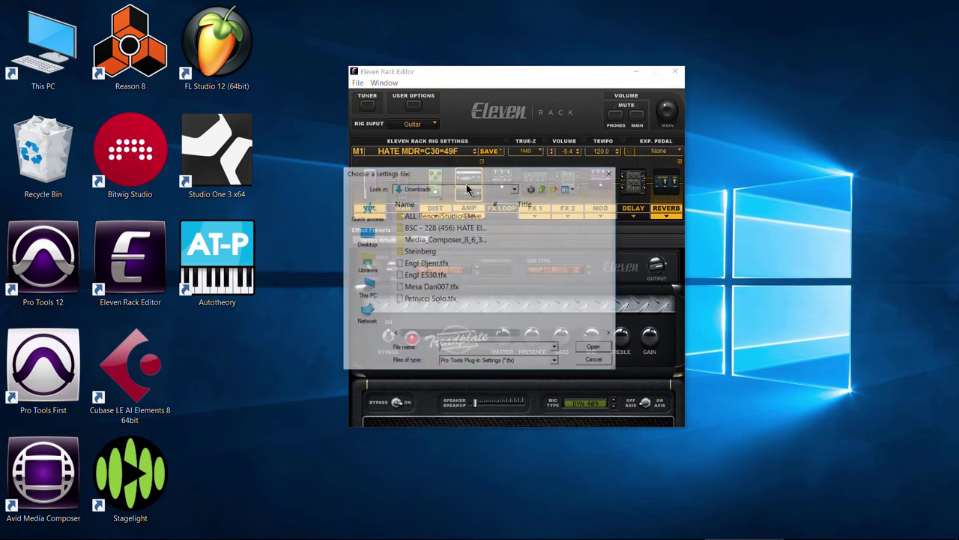
click(433, 302)
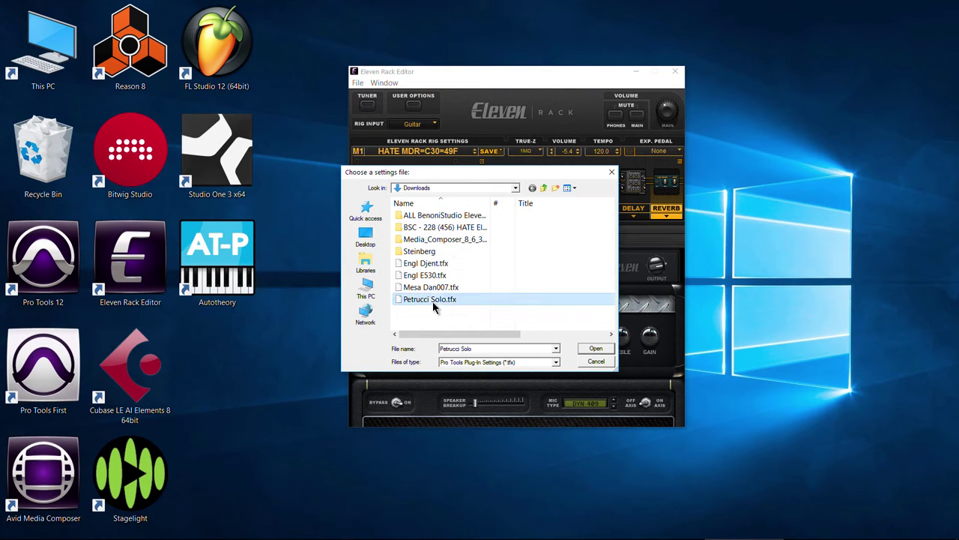
click(583, 352)
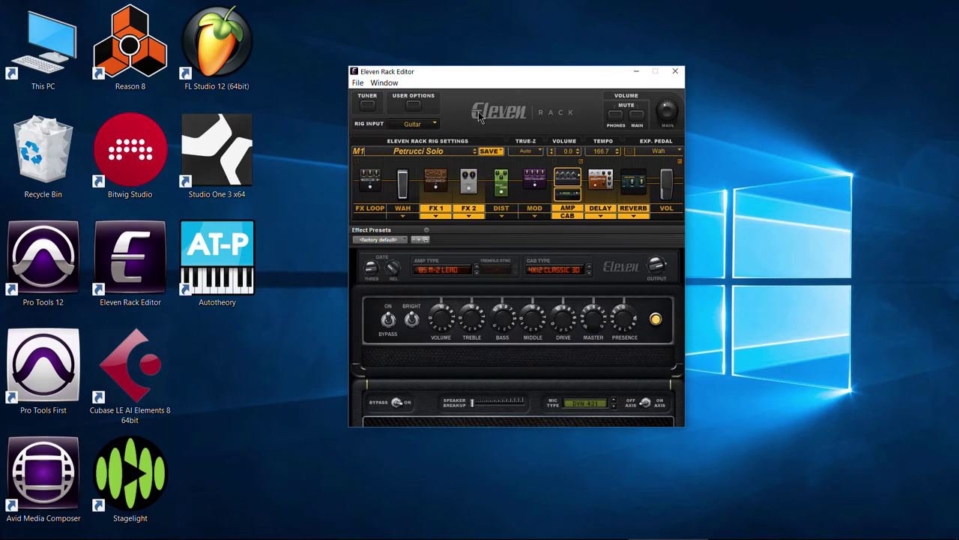
click(440, 152)
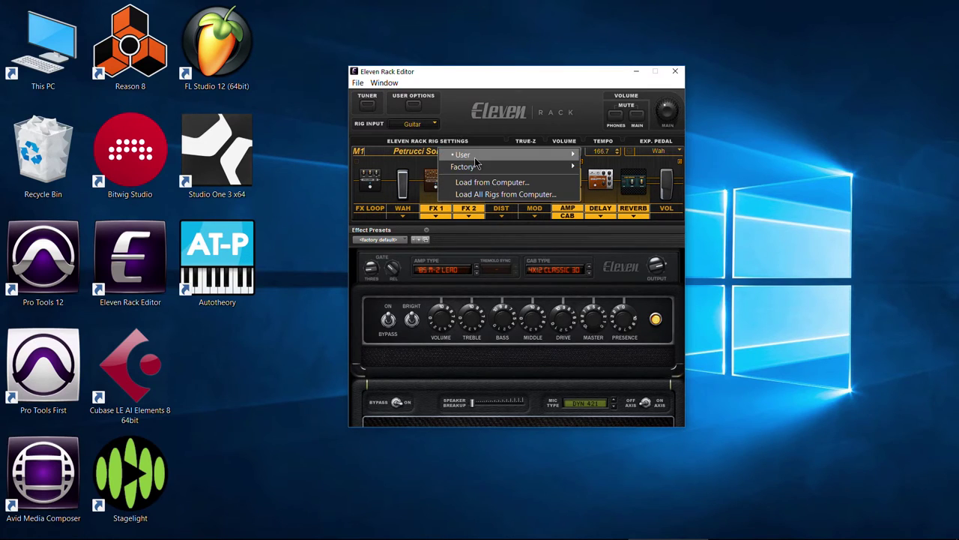
Step: Save the Petrucci Solo rig to the Eleven Rack in user slot A1
mouse_move(574, 156)
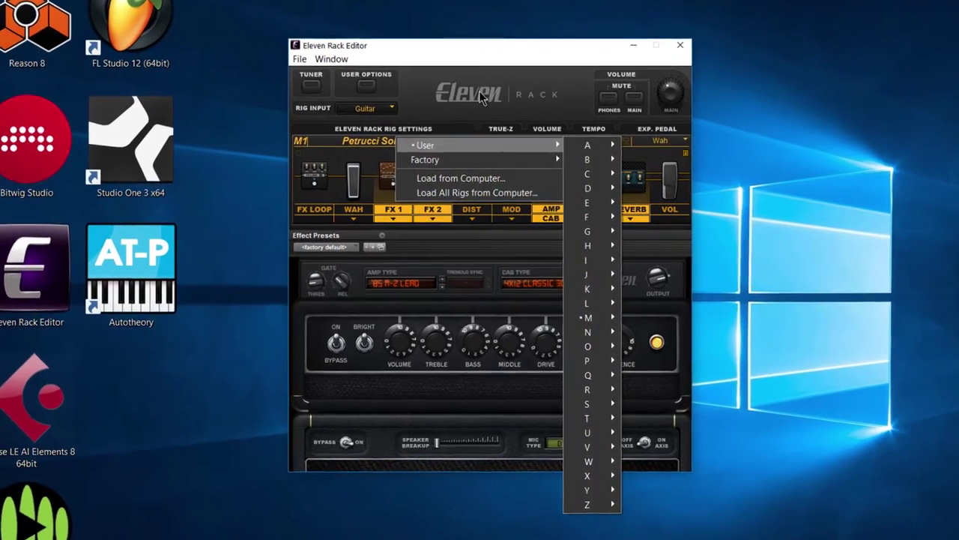
click(480, 97)
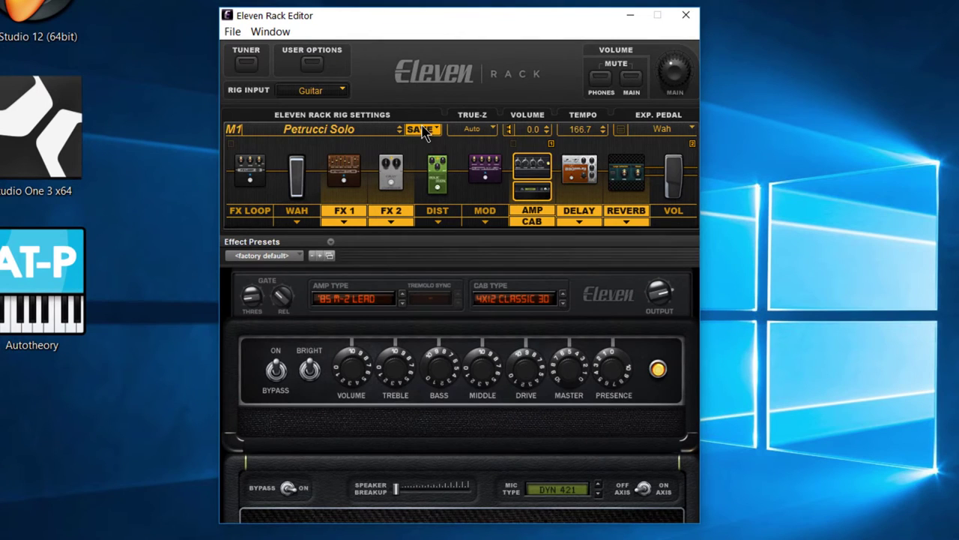
click(424, 131)
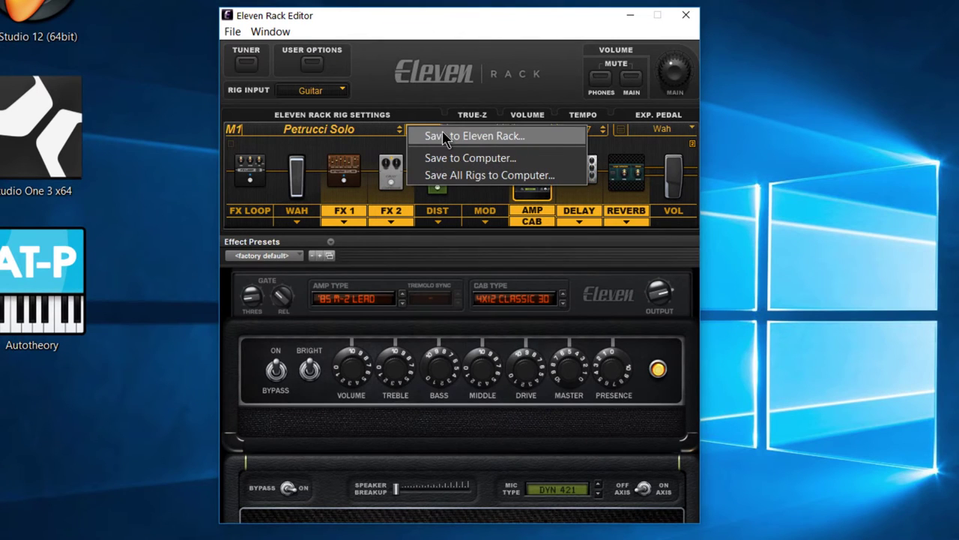
click(444, 136)
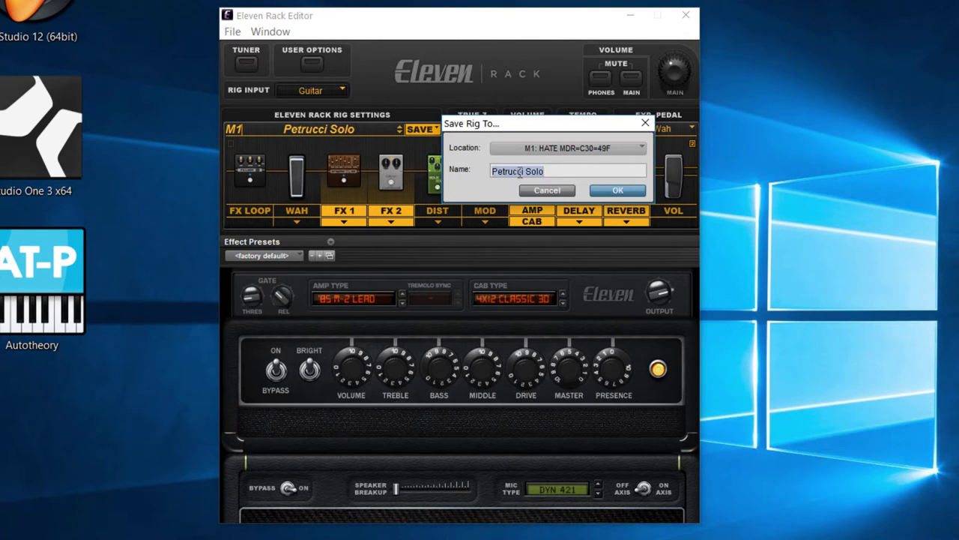
click(560, 154)
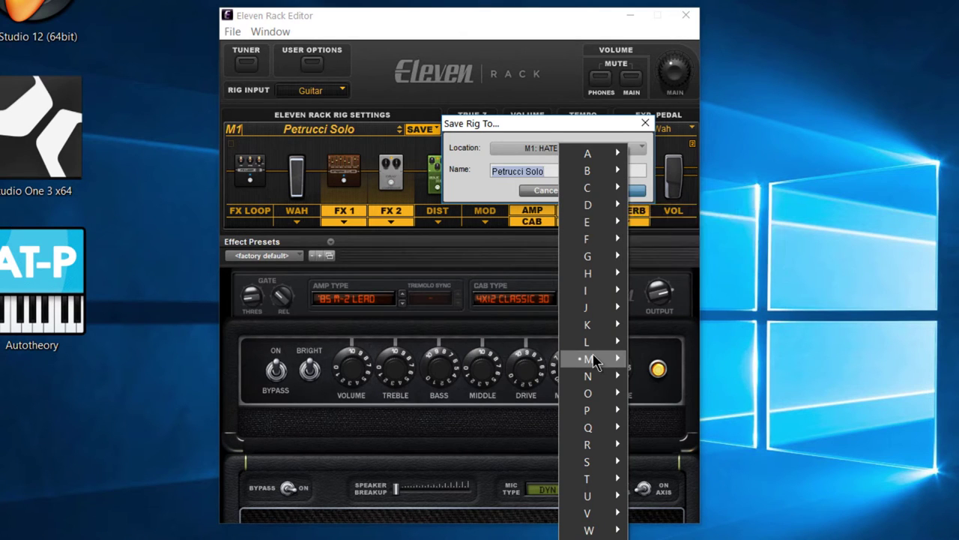
mouse_move(592, 360)
mouse_move(589, 153)
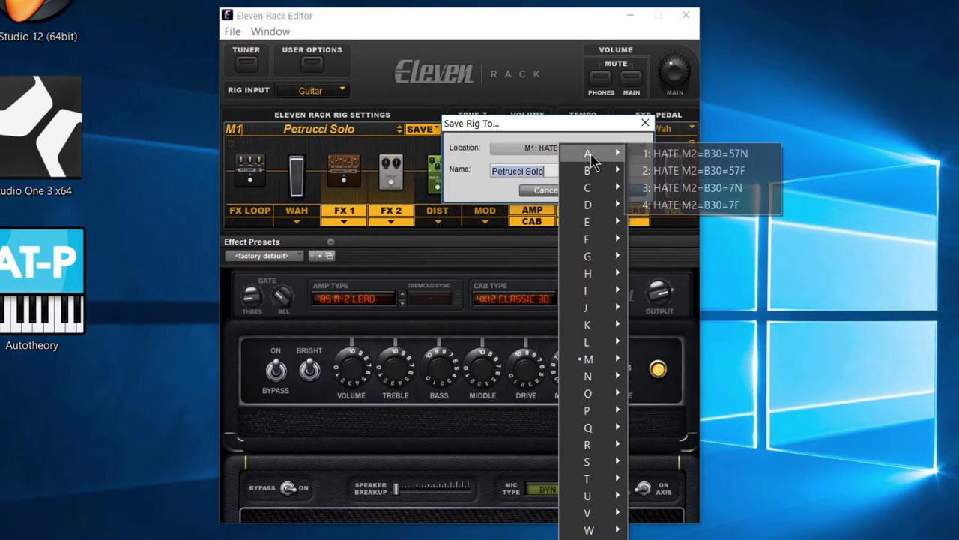
click(661, 155)
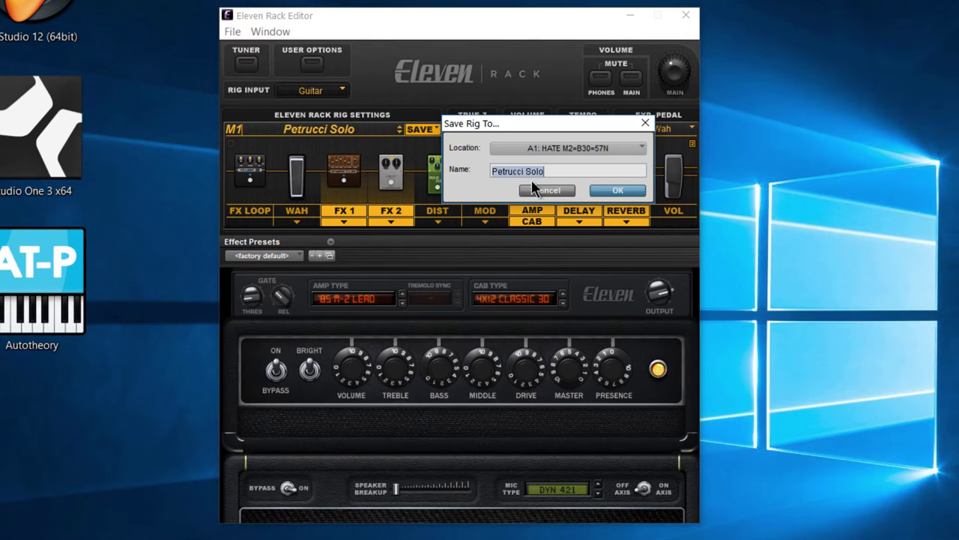
click(614, 192)
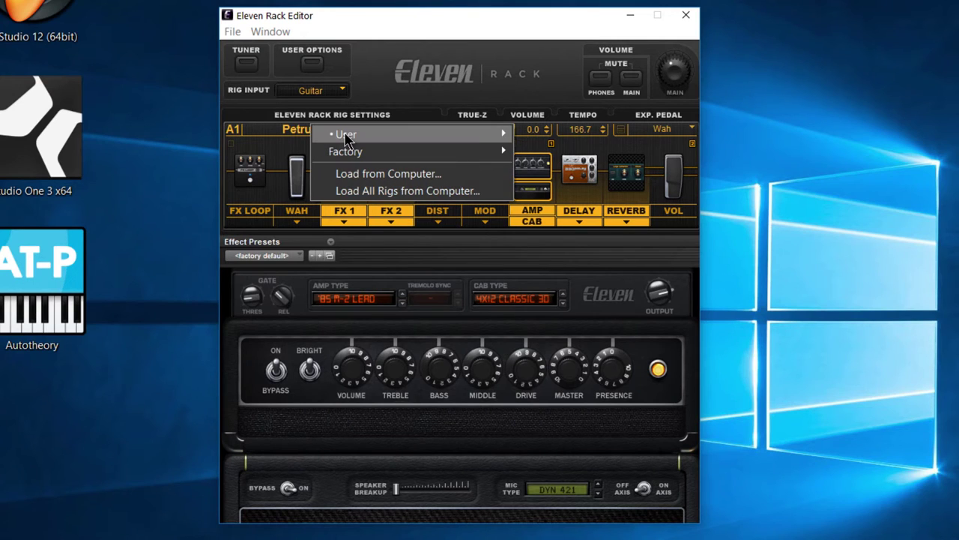
Step: Dismiss the rig list without loading another rig
mouse_move(381, 143)
mouse_move(553, 341)
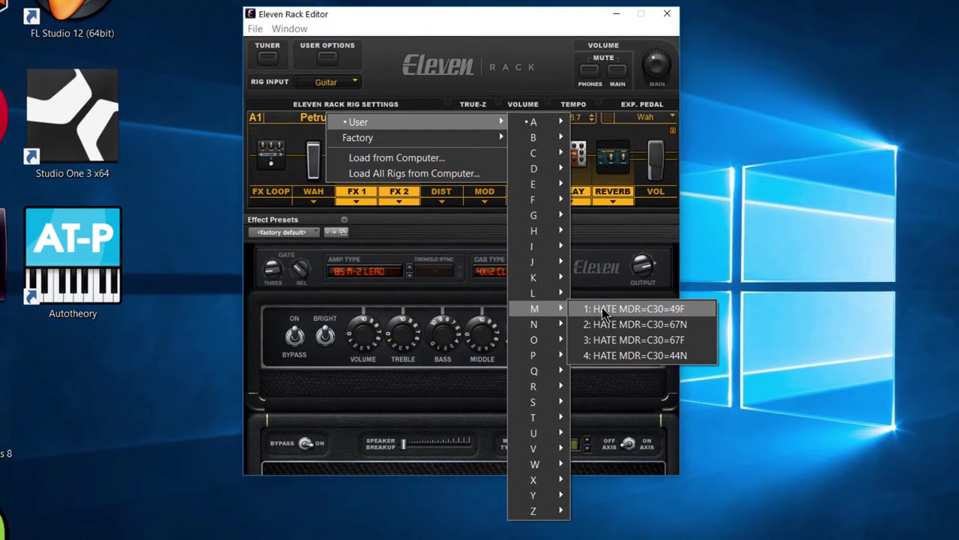
click(473, 83)
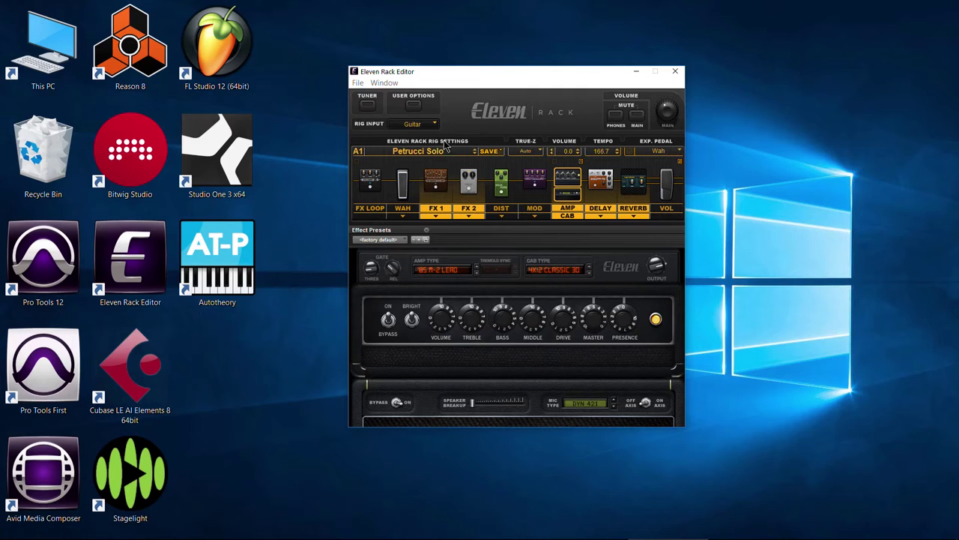
Step: Load the Engl E530.tfx preset from the computer
click(441, 151)
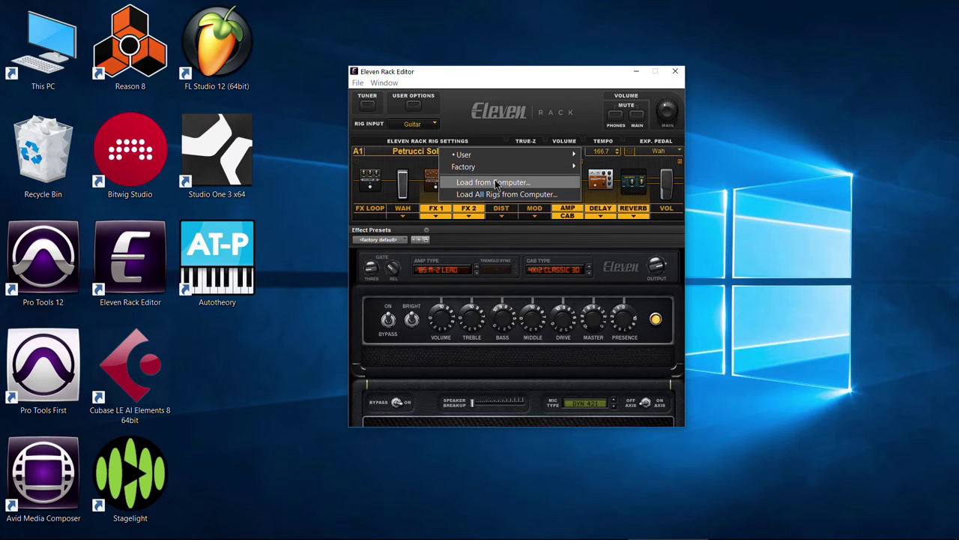
click(523, 182)
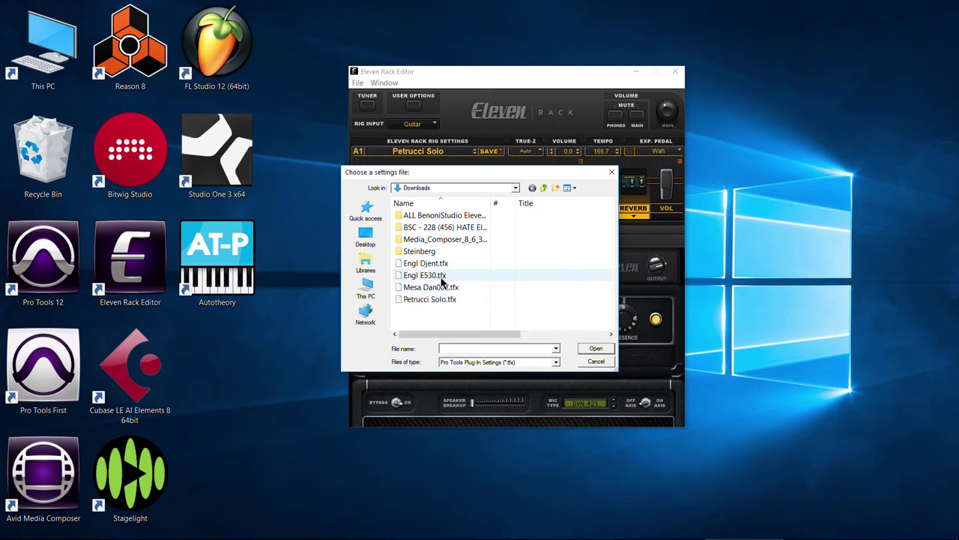
click(440, 276)
click(591, 349)
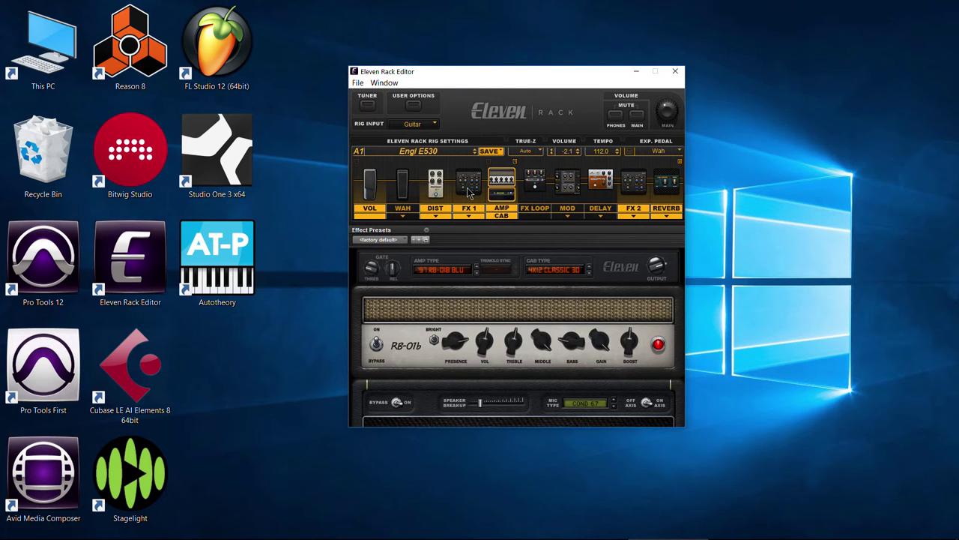
Step: Save Engl E530 to Eleven Rack slot A2, then step to A1 and back to verify
click(490, 151)
click(511, 160)
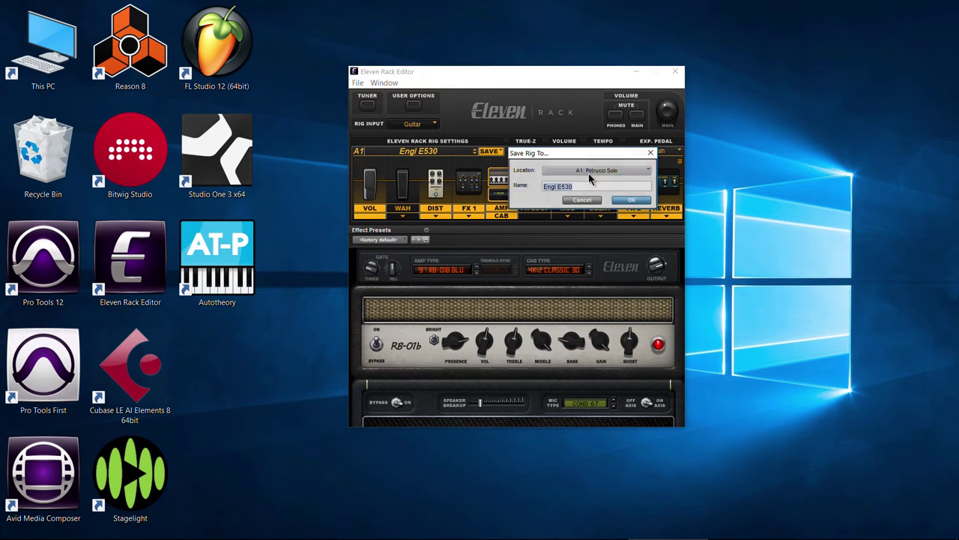
click(592, 174)
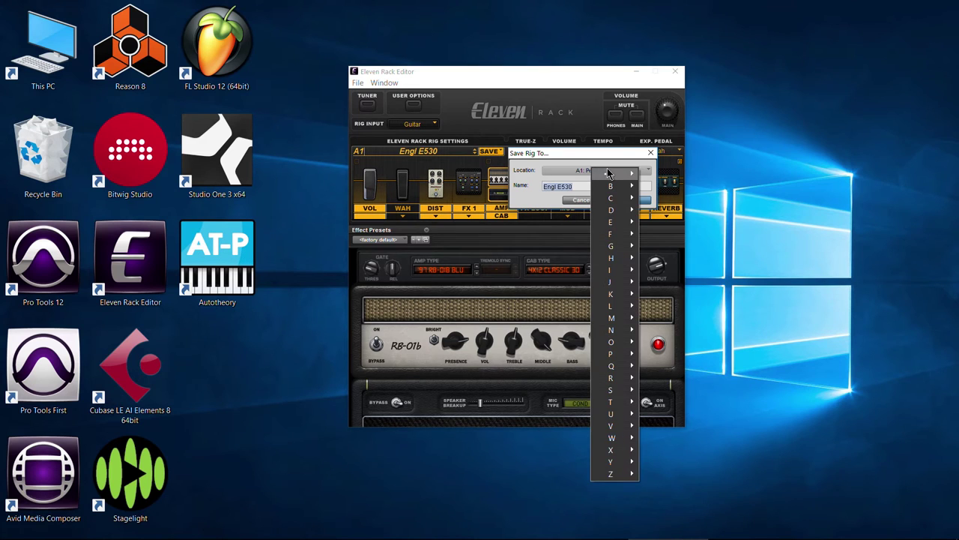
mouse_move(618, 175)
click(659, 187)
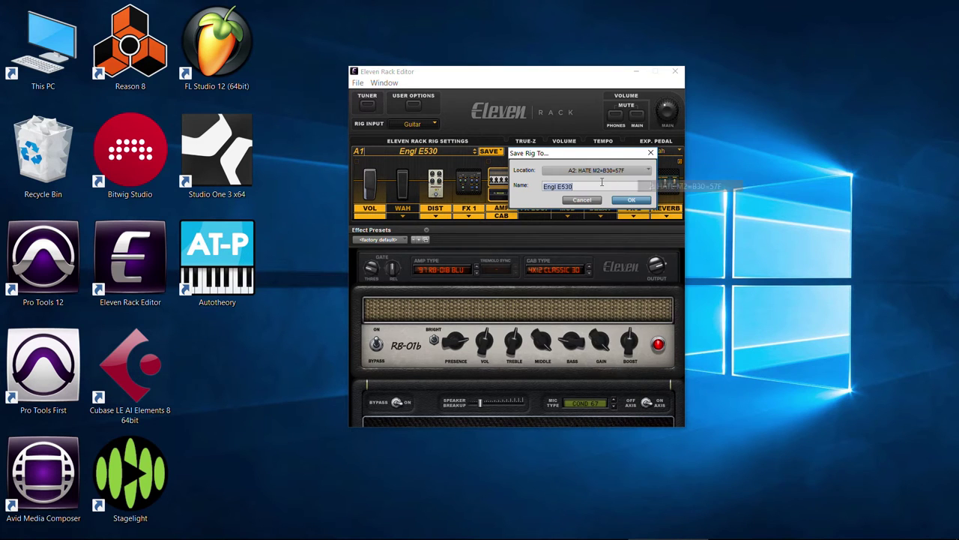
click(639, 200)
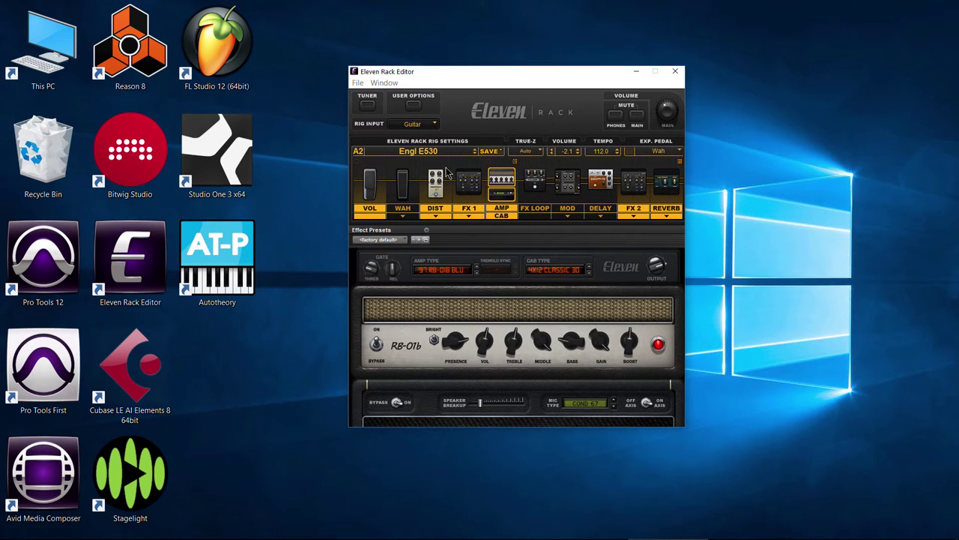
click(475, 153)
click(474, 149)
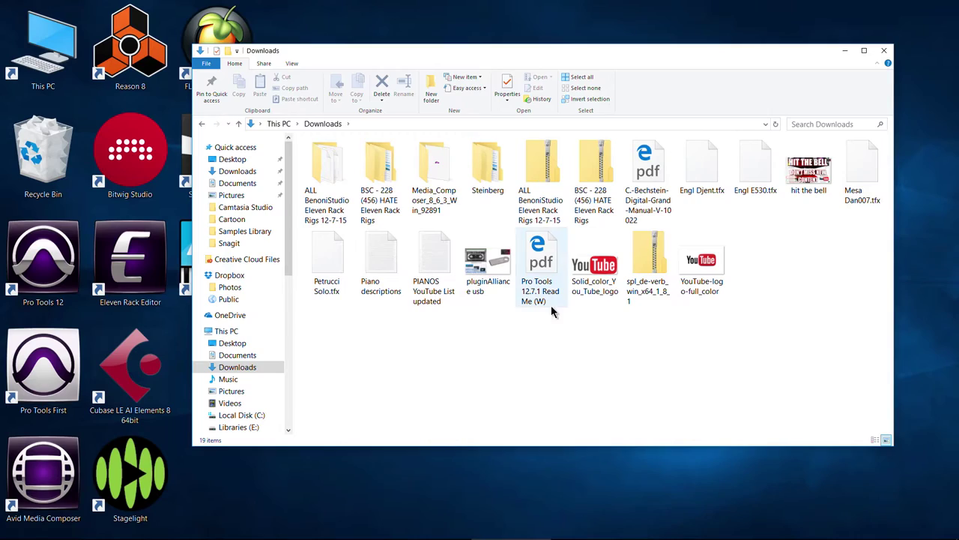
Step: Browse into BSC - 228 (456) HATE Eleven Rack Rigs > BSC - 103 HATE Rigs and select its XML document
click(384, 180)
double_click(383, 179)
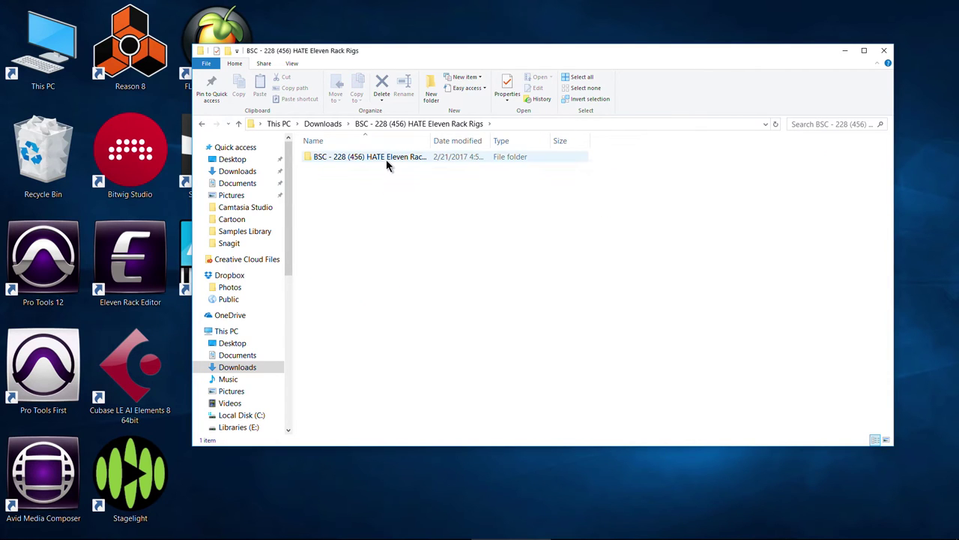
double_click(387, 160)
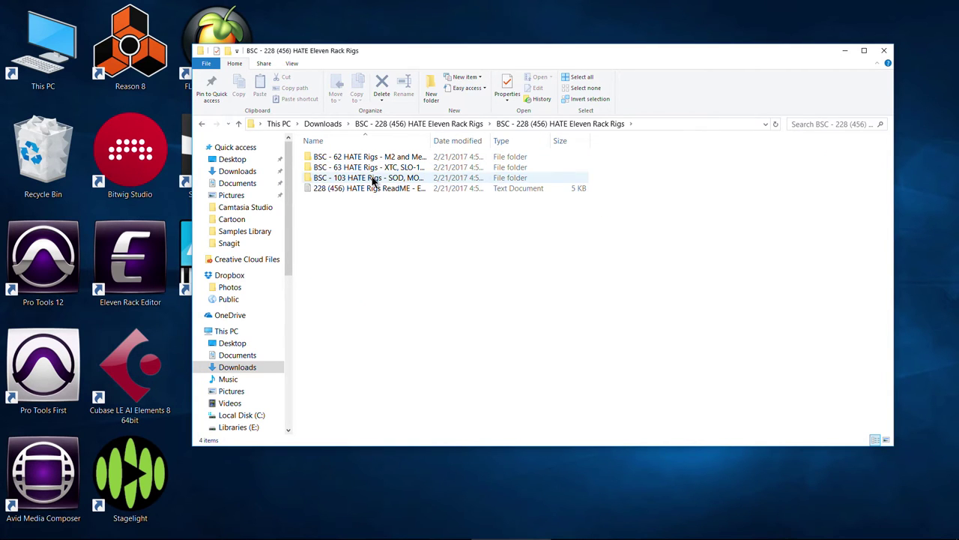
double_click(372, 180)
scroll(380, 272, down, 10)
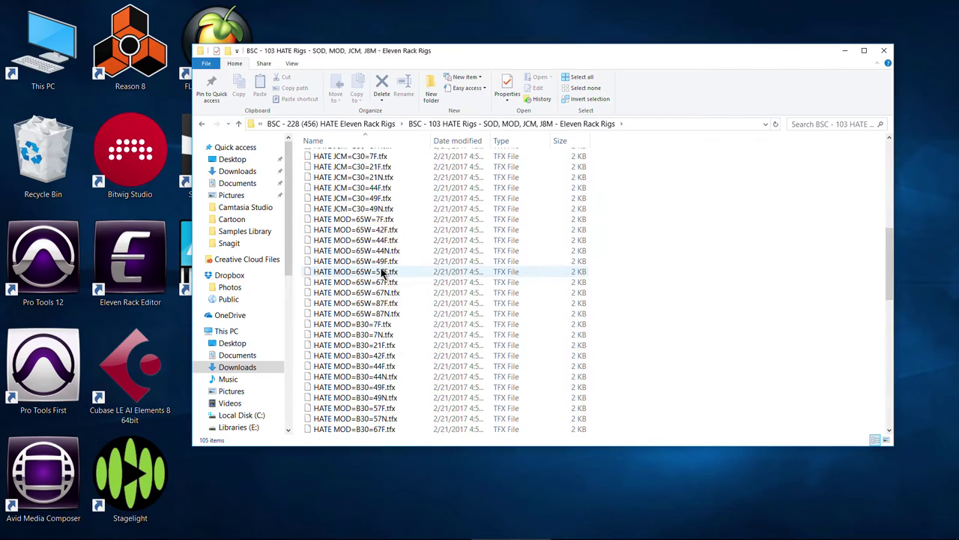
scroll(381, 272, up, 10)
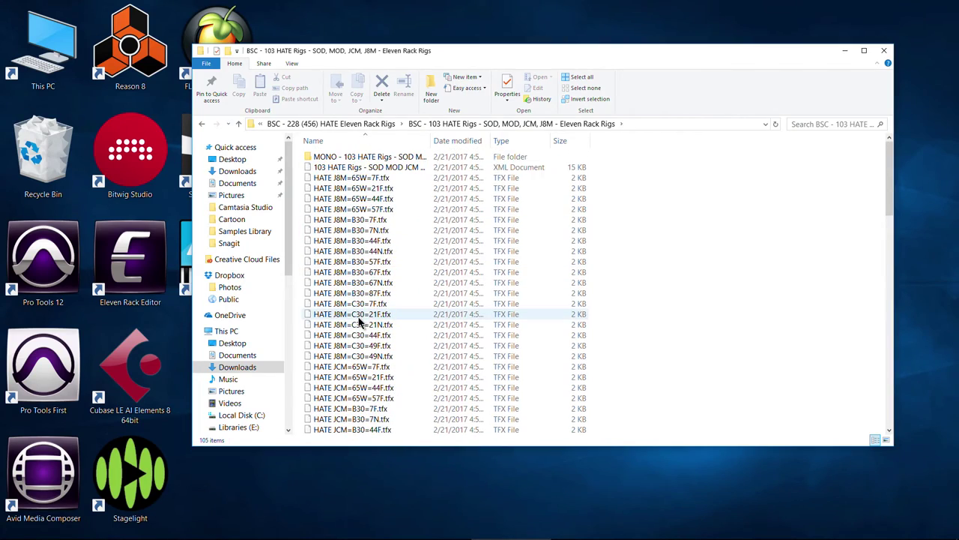
click(476, 168)
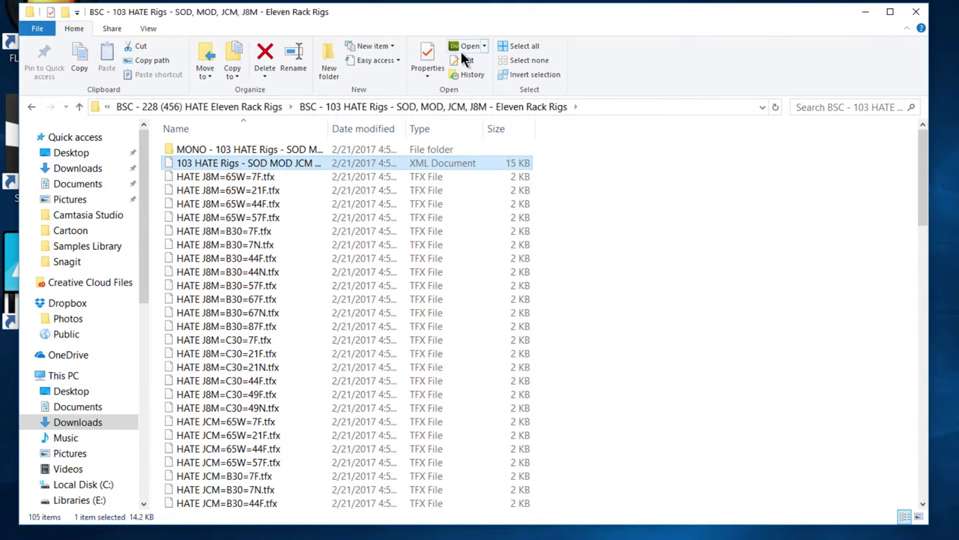
right_click(244, 165)
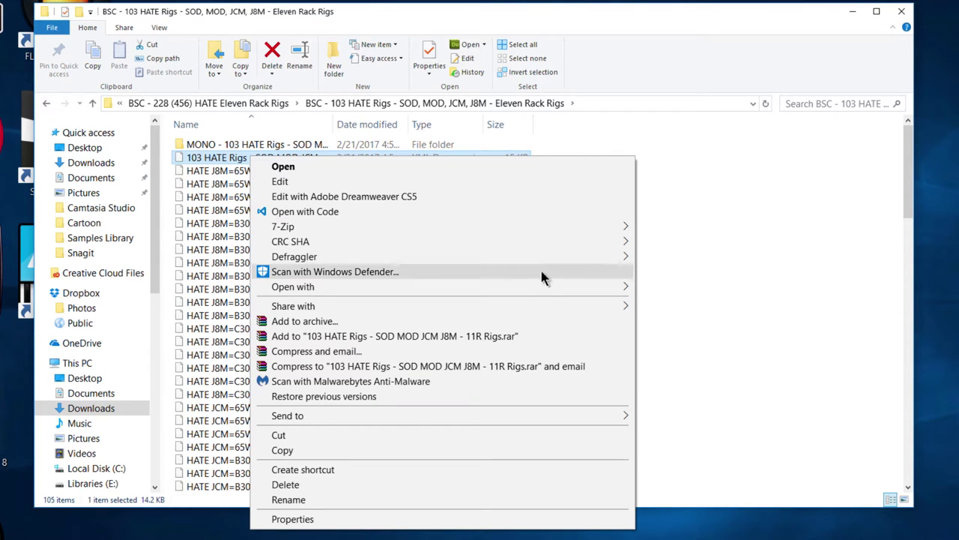
mouse_move(608, 287)
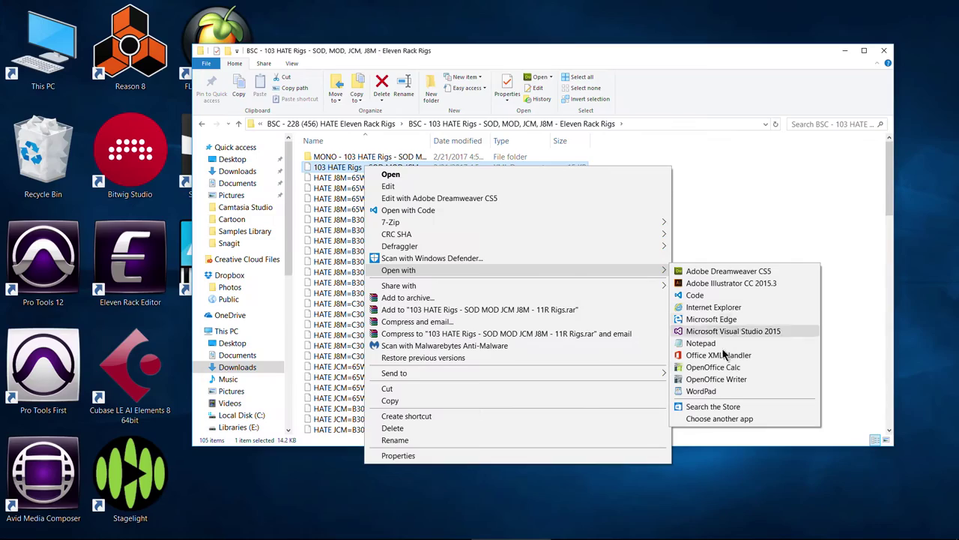
click(690, 377)
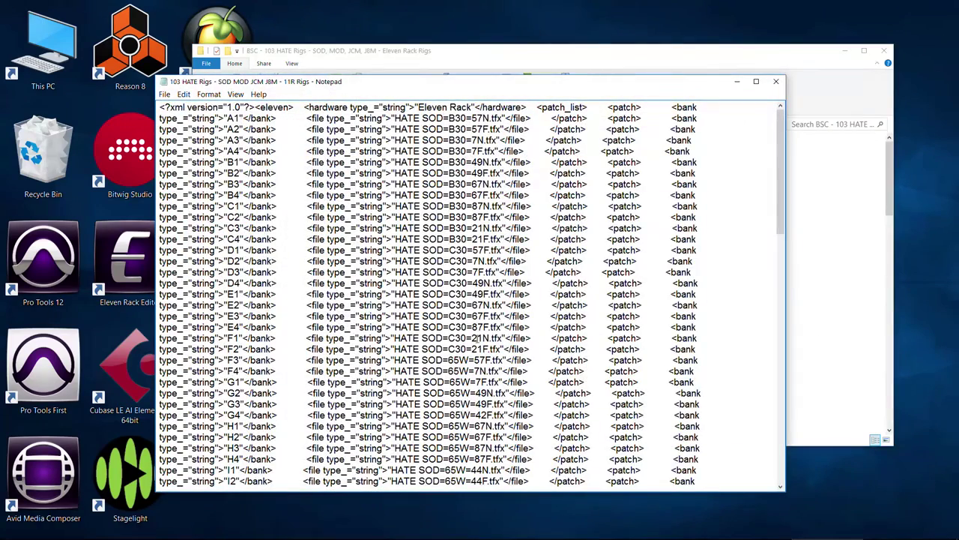
scroll(272, 217, down, 20)
scroll(262, 247, up, 20)
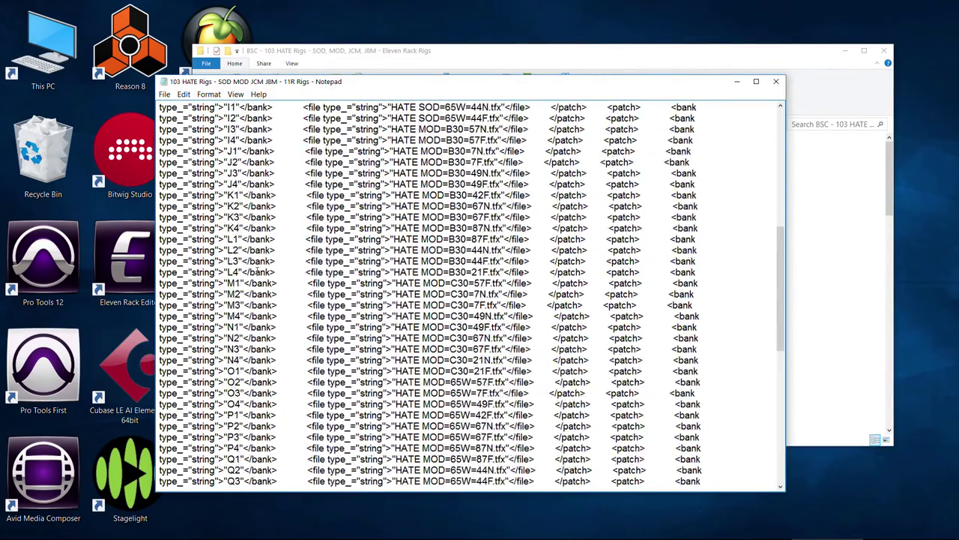
click(776, 81)
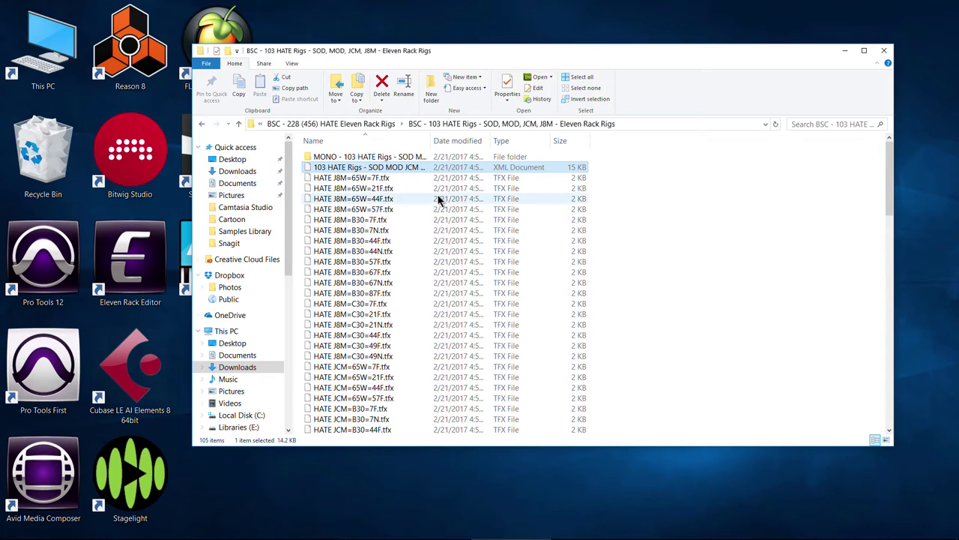
scroll(345, 293, down, 8)
scroll(332, 278, up, 4)
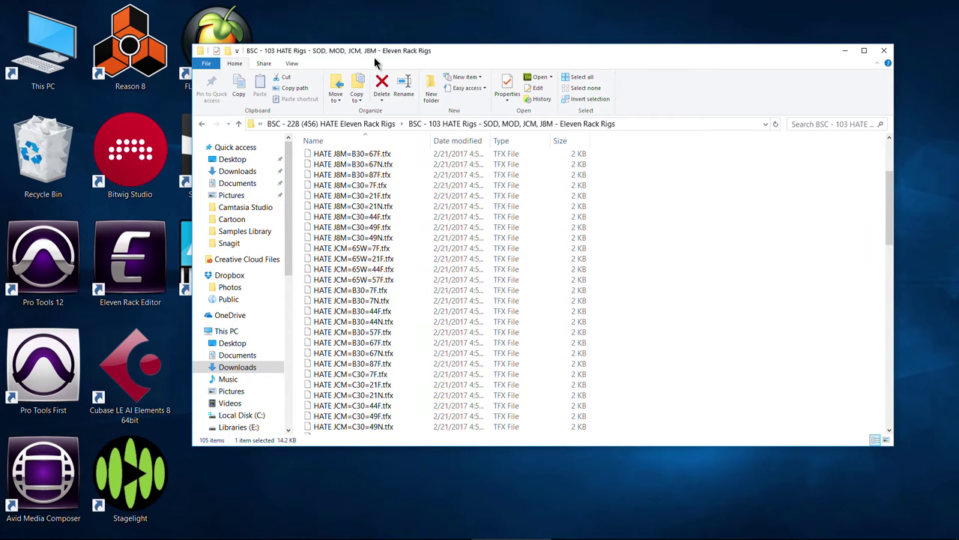
drag(375, 62, 458, 65)
scroll(450, 266, up, 2)
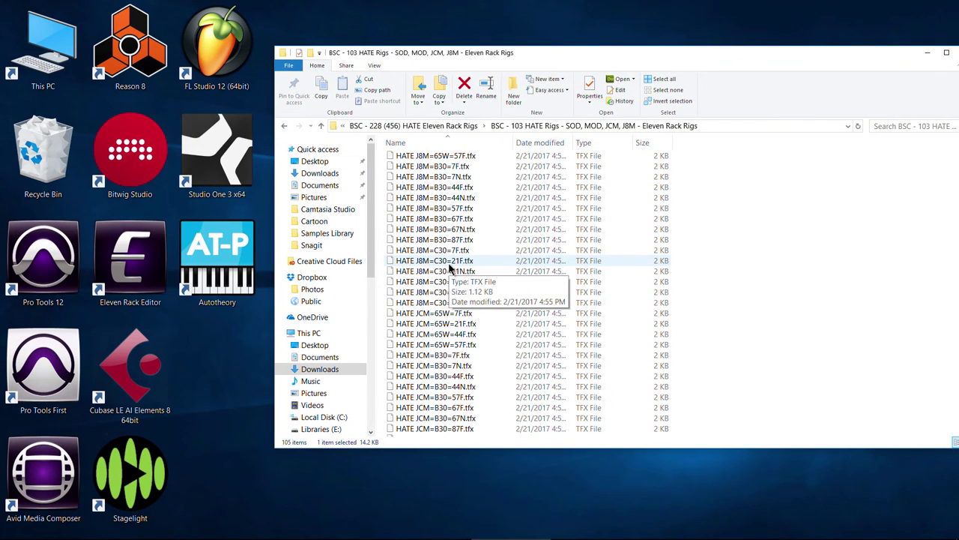
scroll(450, 266, up, 2)
drag(409, 58, 276, 60)
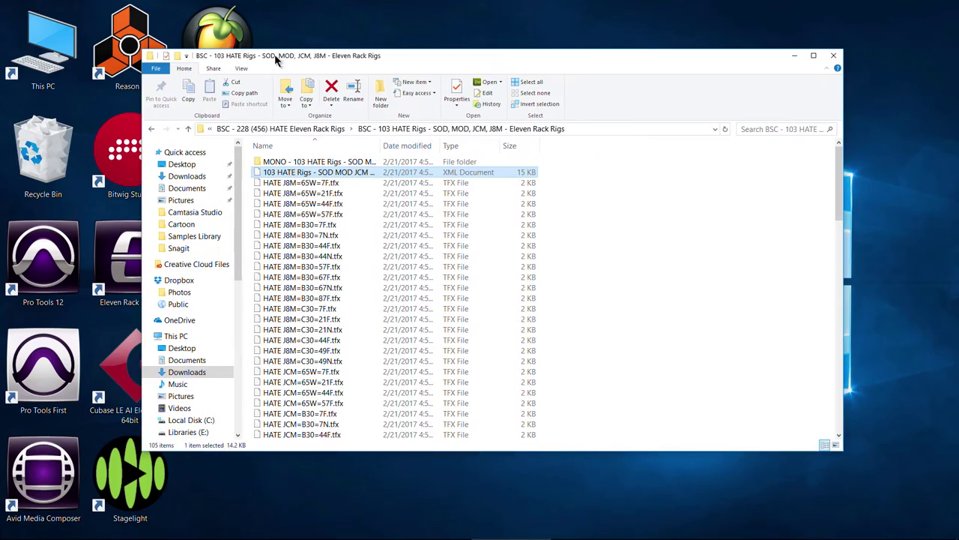
Step: Start Load from Computer and enter the ALL BenoniStudio Eleven Rack Rigs folder
click(794, 55)
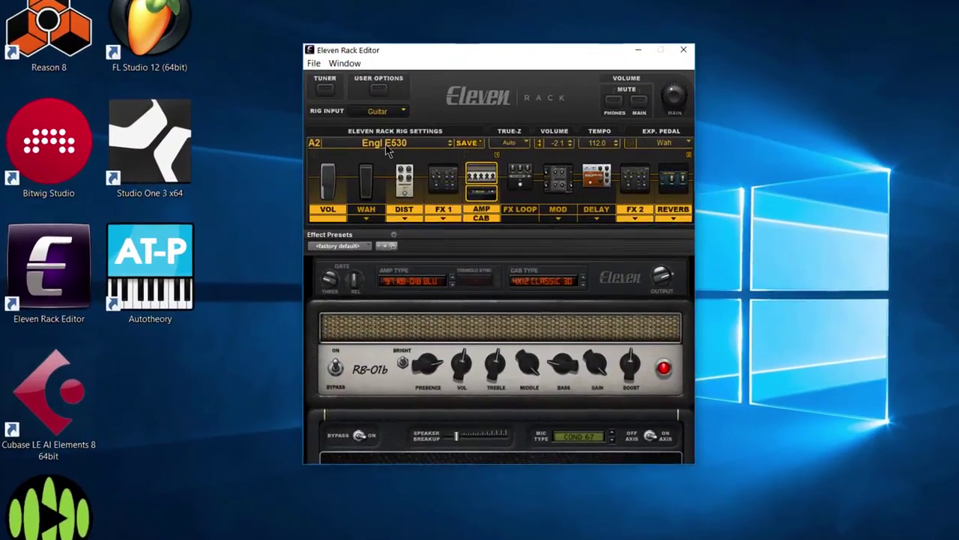
click(373, 150)
click(397, 177)
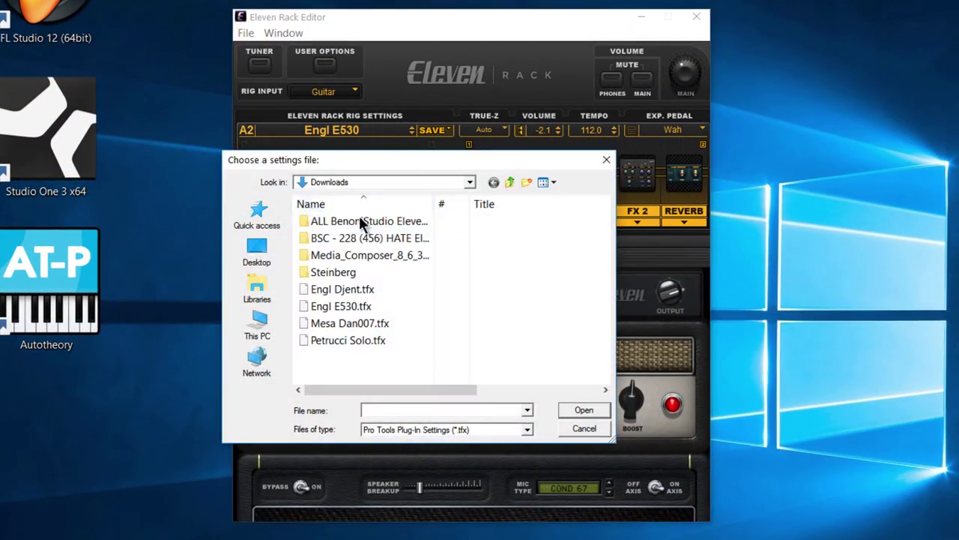
double_click(353, 221)
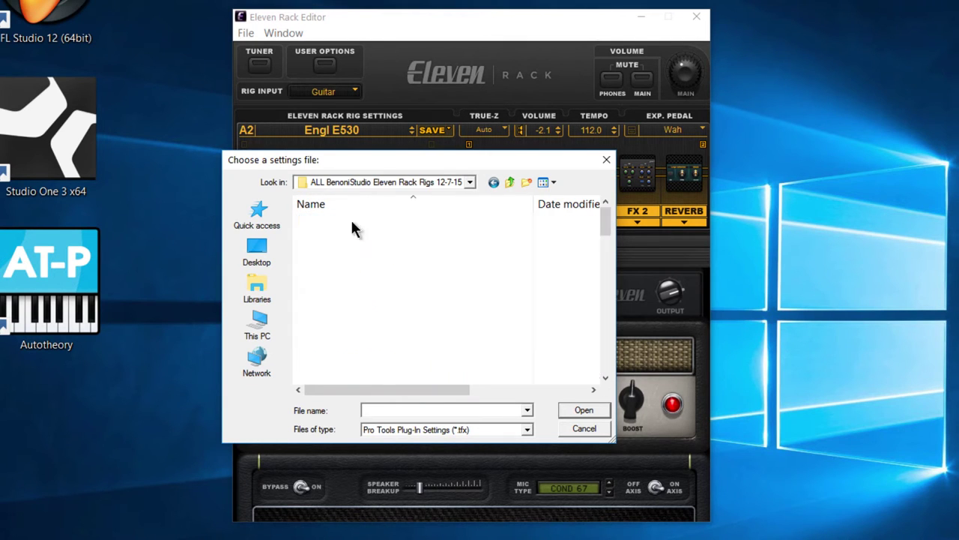
scroll(352, 300, down, 8)
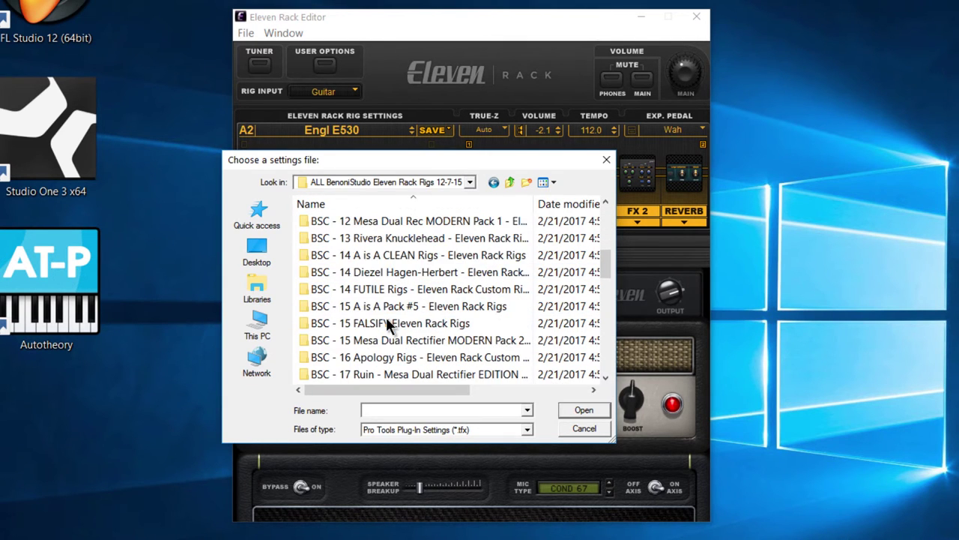
scroll(382, 321, down, 7)
scroll(371, 315, up, 2)
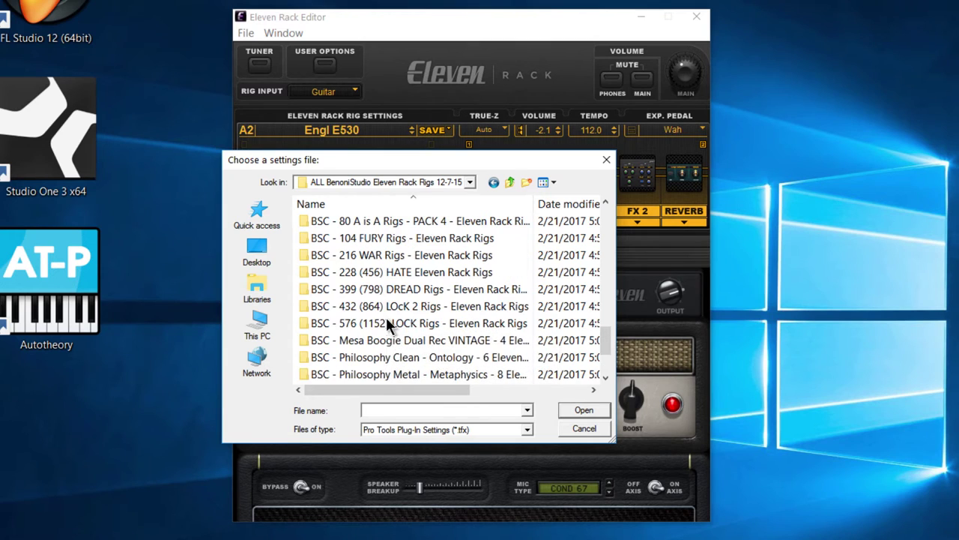
Step: Load LOcK SLO=B30=87F.tfx from the BSC - 432 (864) LOcK 2 > XTC and SLO-100 folder
double_click(368, 307)
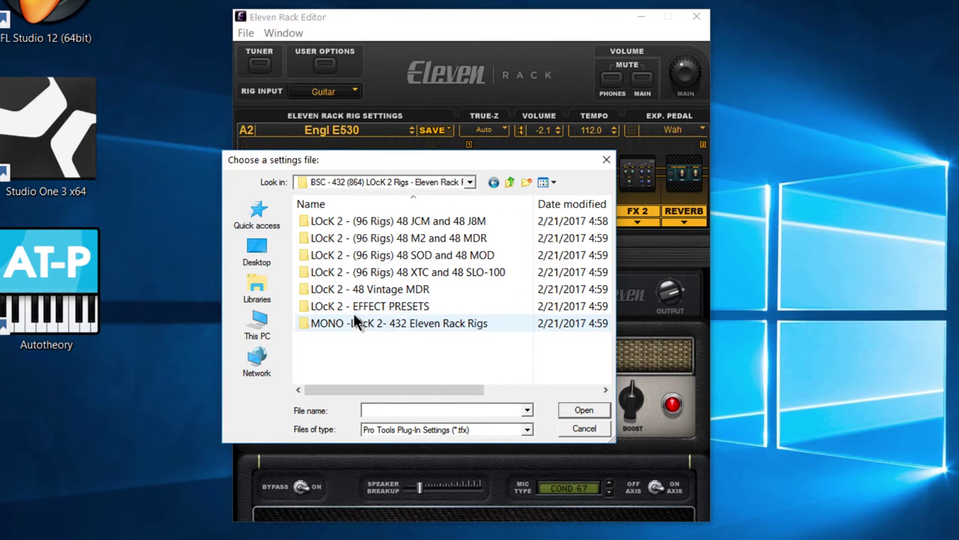
double_click(408, 271)
scroll(397, 314, down, 8)
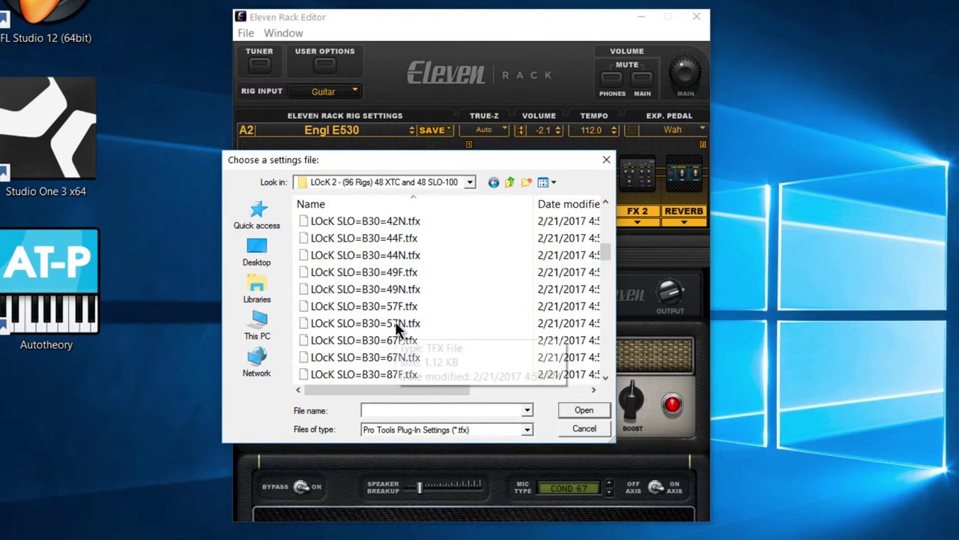
scroll(375, 315, down, 1)
click(332, 272)
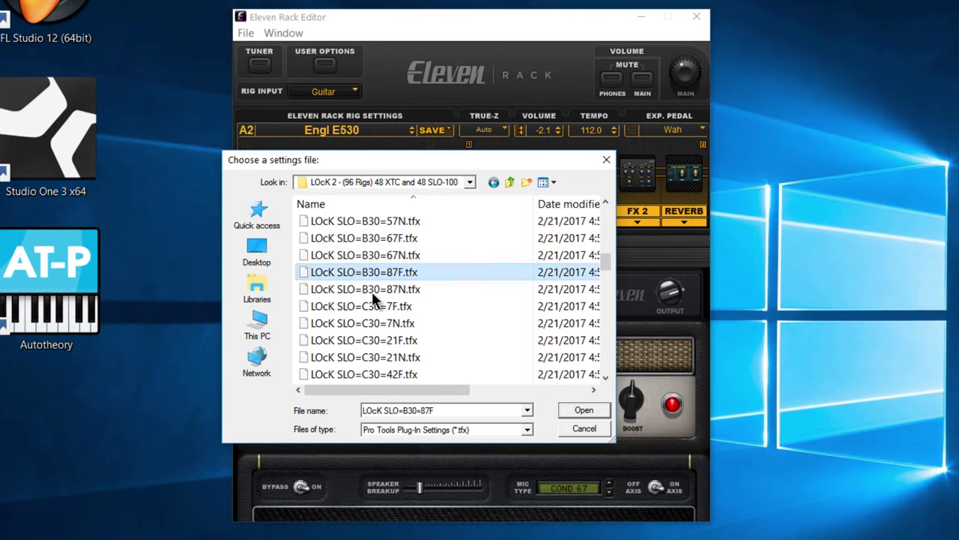
click(584, 410)
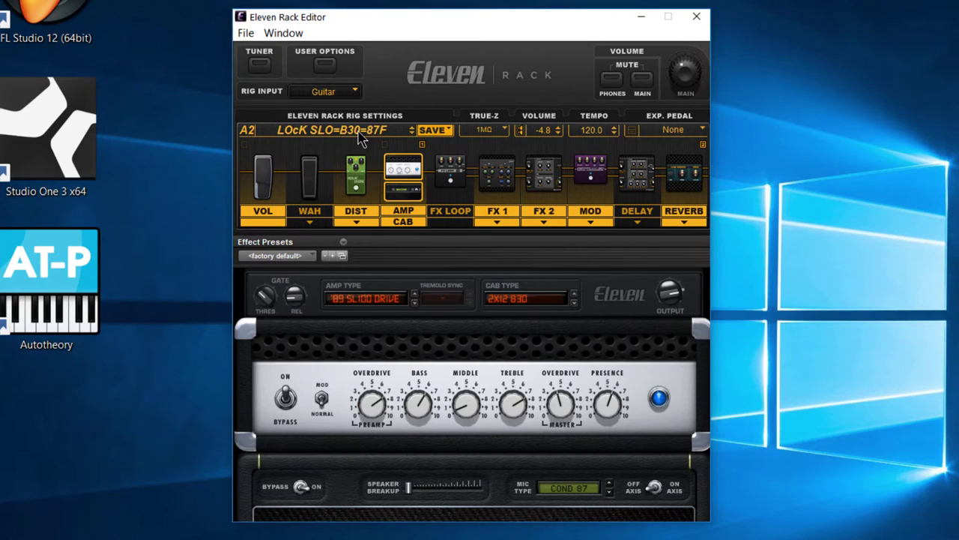
click(360, 137)
Step: Dismiss the rig menu, look into the BSC - 228 (456) HATE folder, and return to Downloads
click(419, 175)
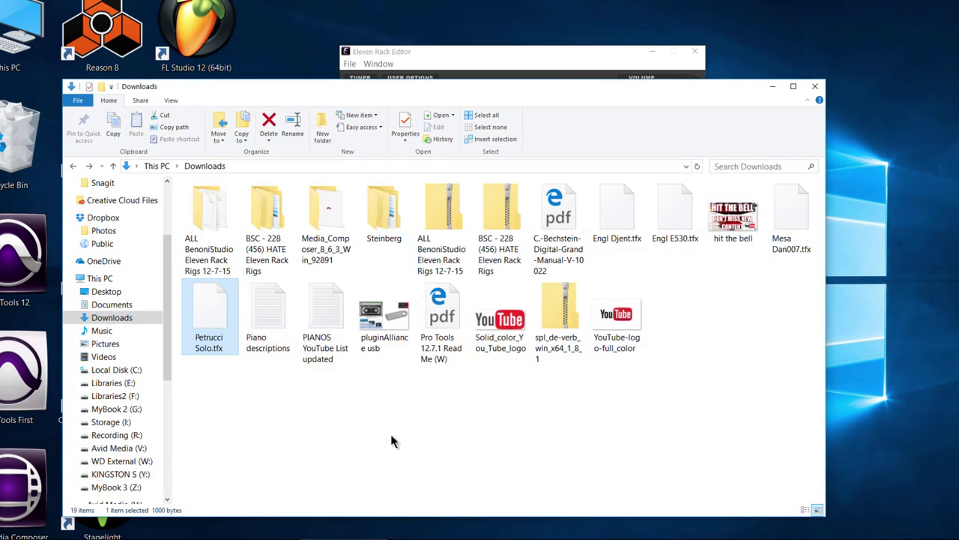
double_click(268, 217)
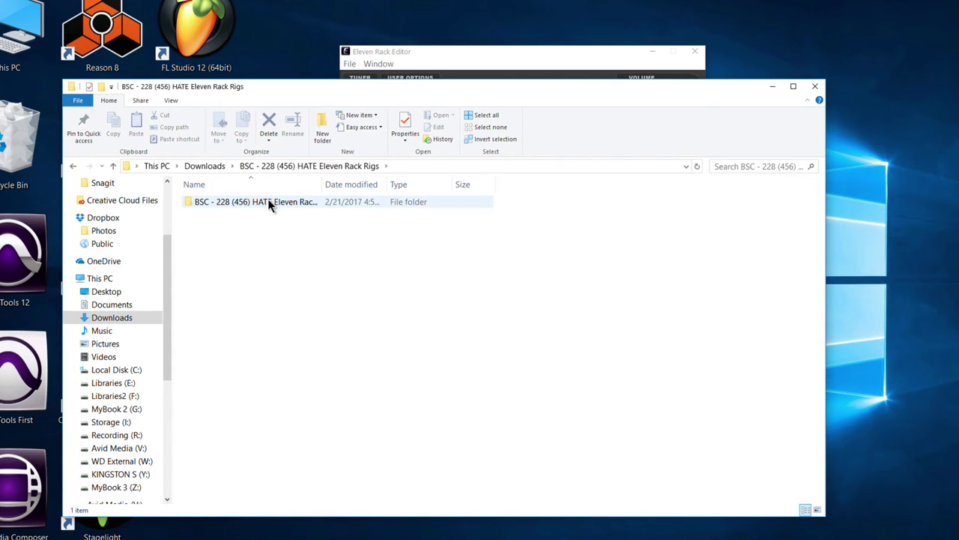
click(268, 200)
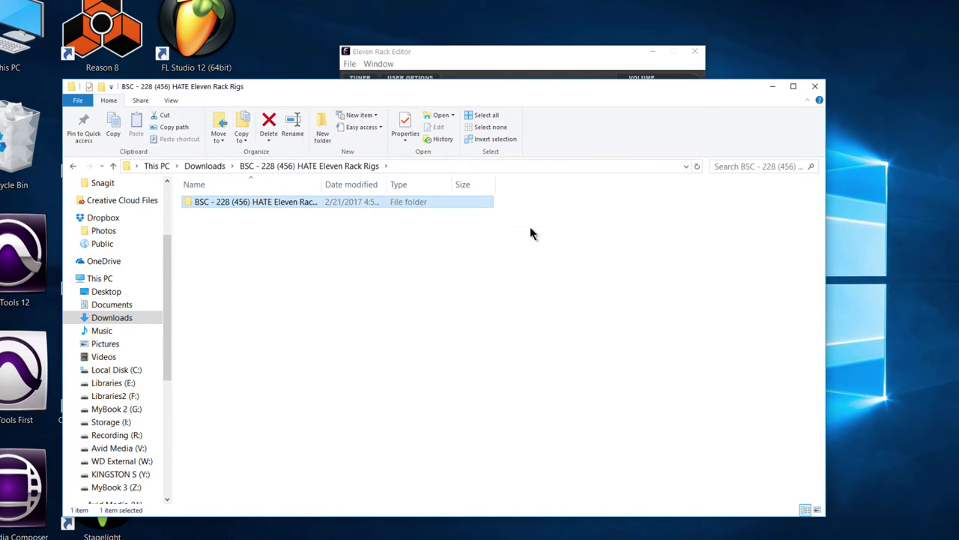
click(74, 166)
Step: Browse the ALL BenoniStudio Eleven Rack Rigs 12-7-15 folder, then close File Explorer
double_click(209, 217)
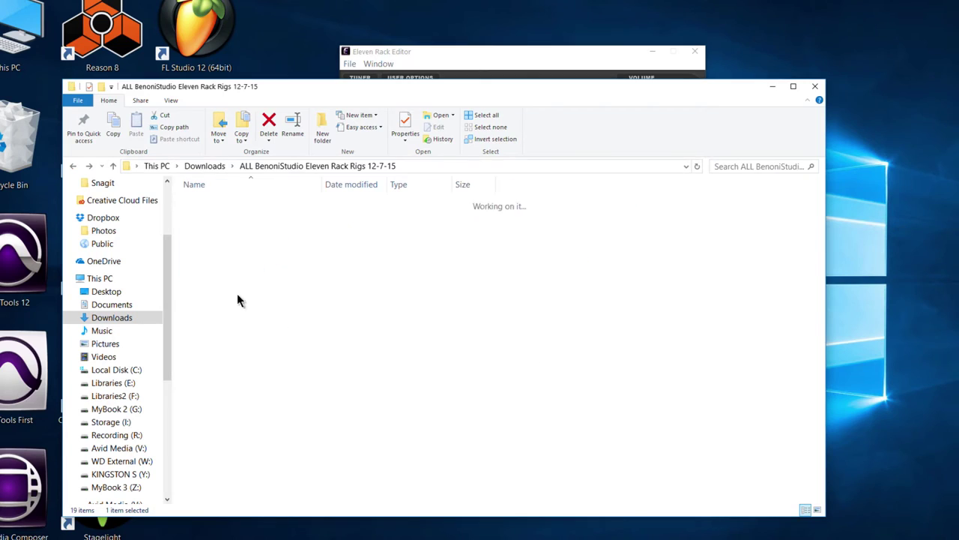
scroll(258, 315, down, 6)
scroll(247, 392, down, 6)
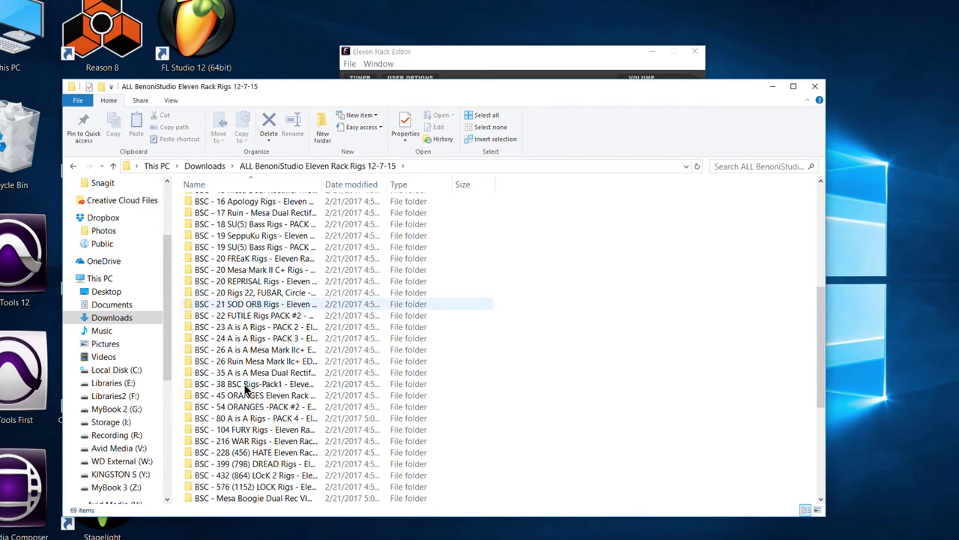
scroll(246, 392, up, 4)
click(815, 87)
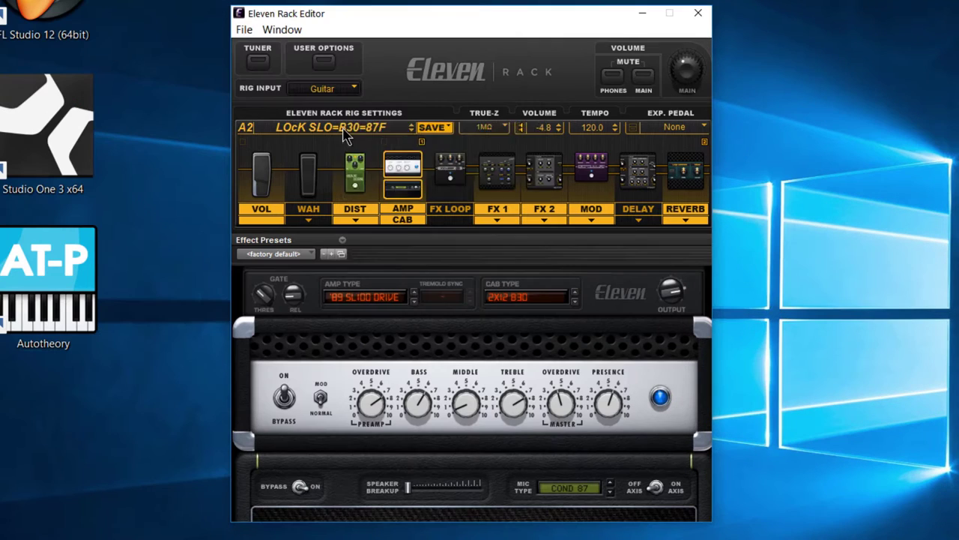
click(425, 139)
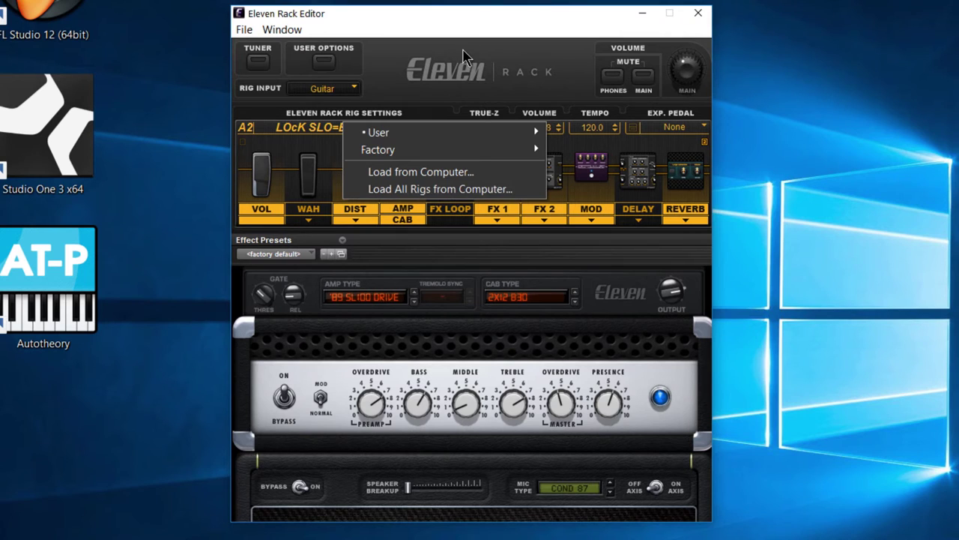
click(462, 52)
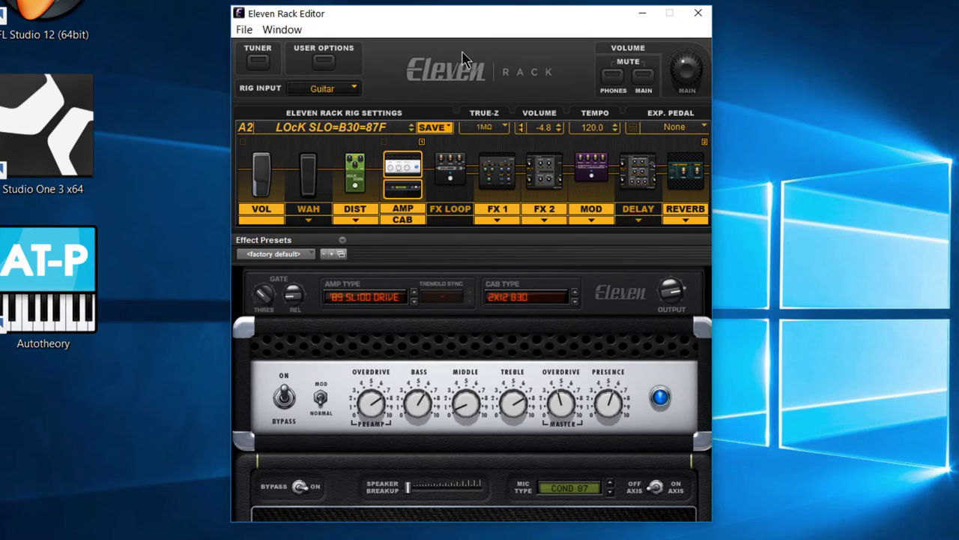
click(316, 132)
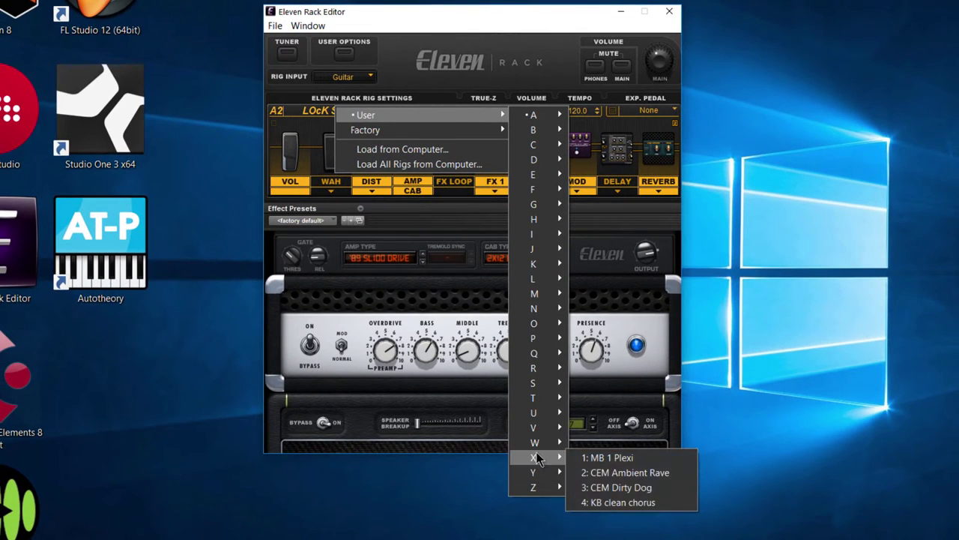
mouse_move(545, 348)
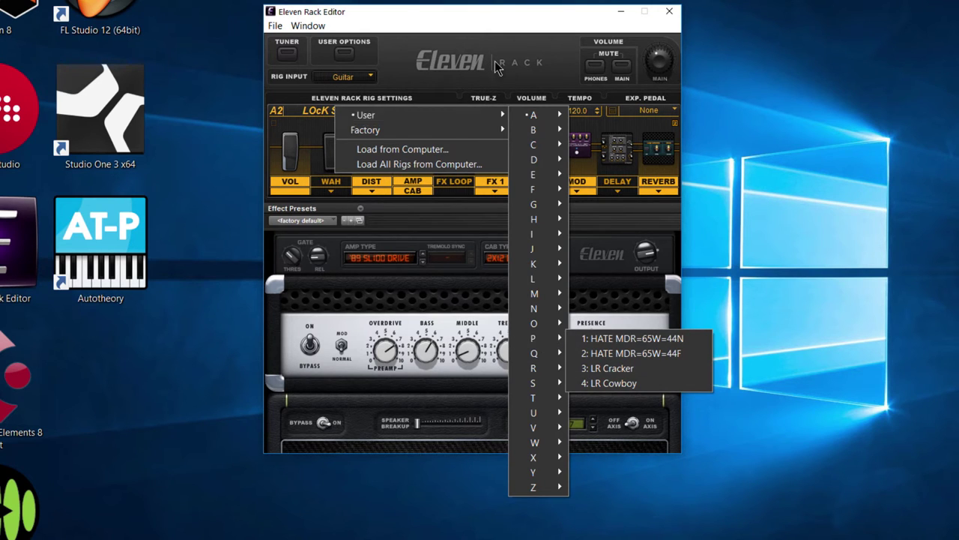
click(451, 105)
click(441, 112)
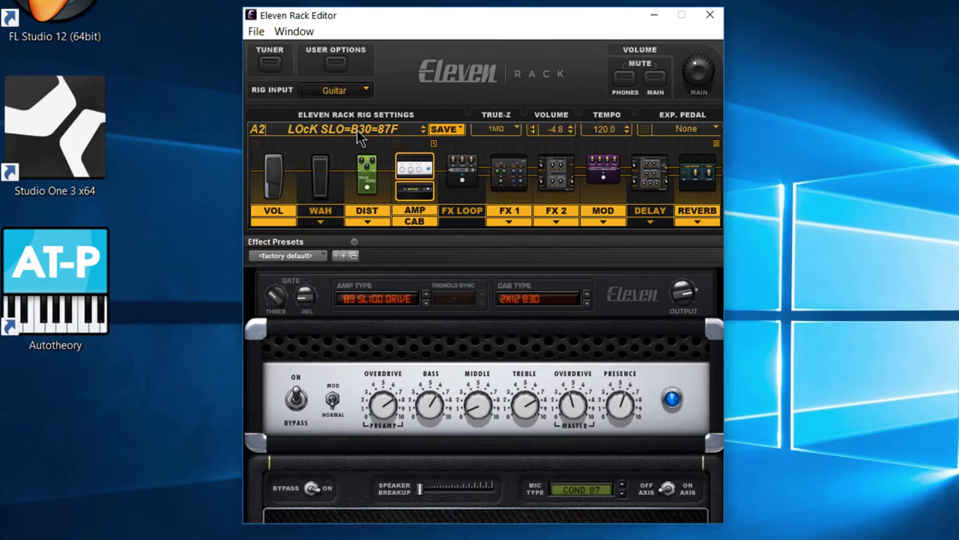
Step: Use Load All Rigs from Computer on the XML in BSC - 216 WAR Rigs > 90 WAR Rigs - M2 and Dual Rectifier
click(368, 111)
click(426, 166)
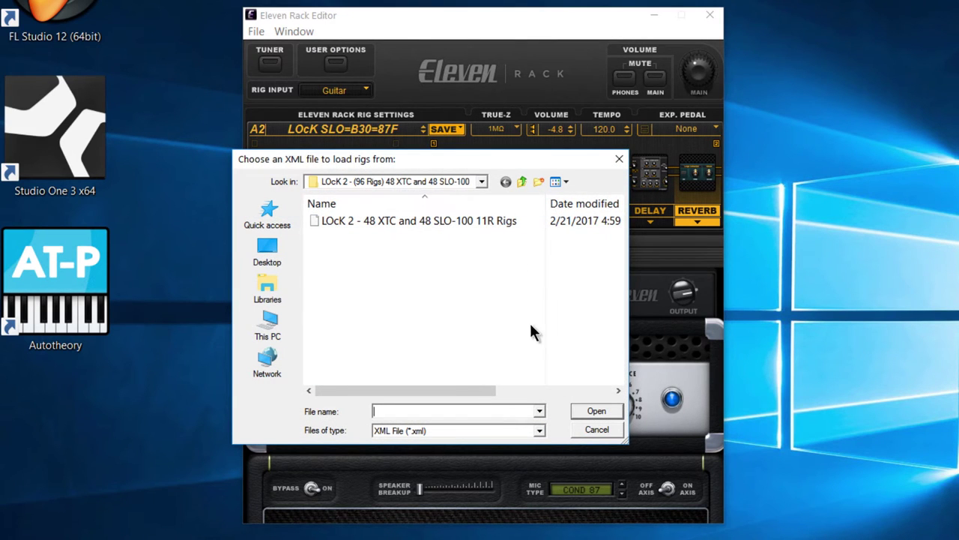
mouse_move(361, 390)
mouse_down()
mouse_move(482, 393)
mouse_move(366, 387)
mouse_up()
click(380, 180)
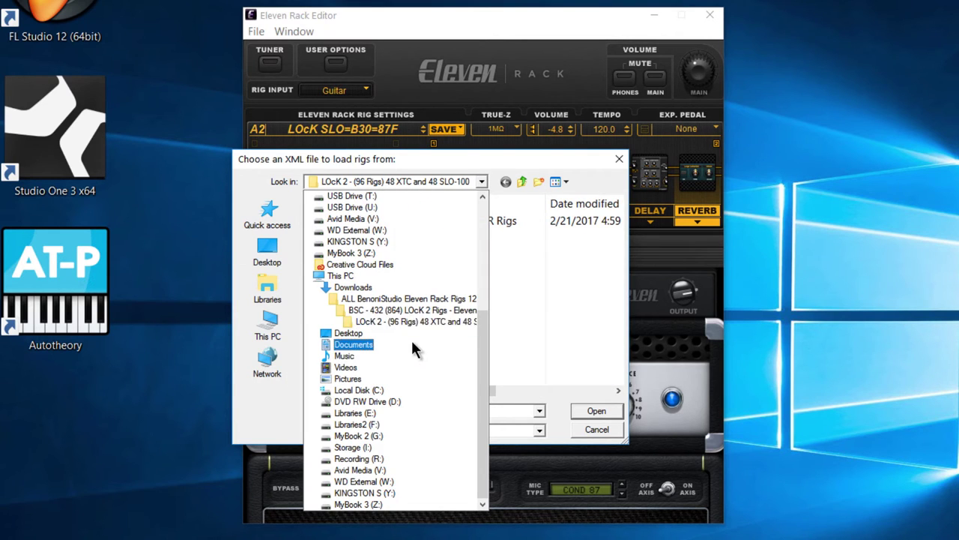
click(383, 299)
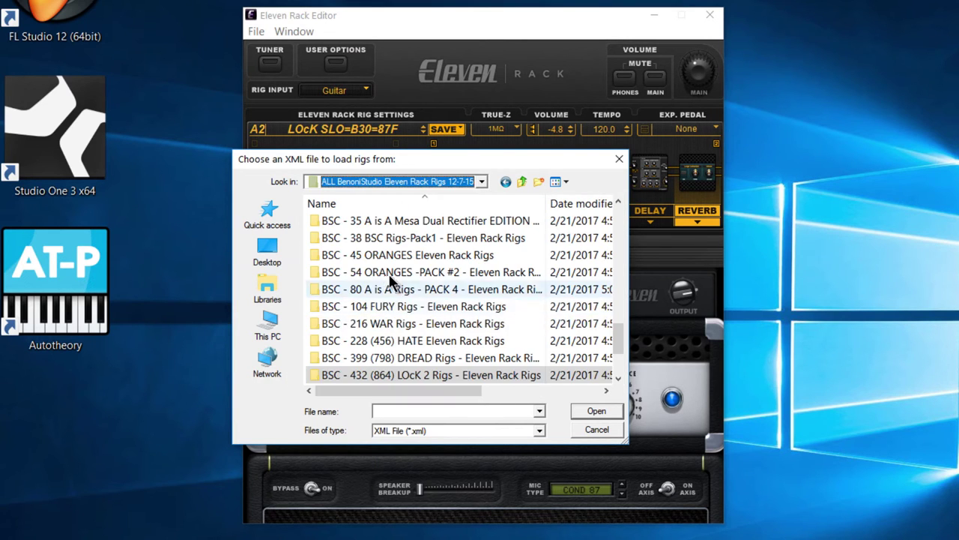
scroll(395, 307, down, 1)
double_click(432, 272)
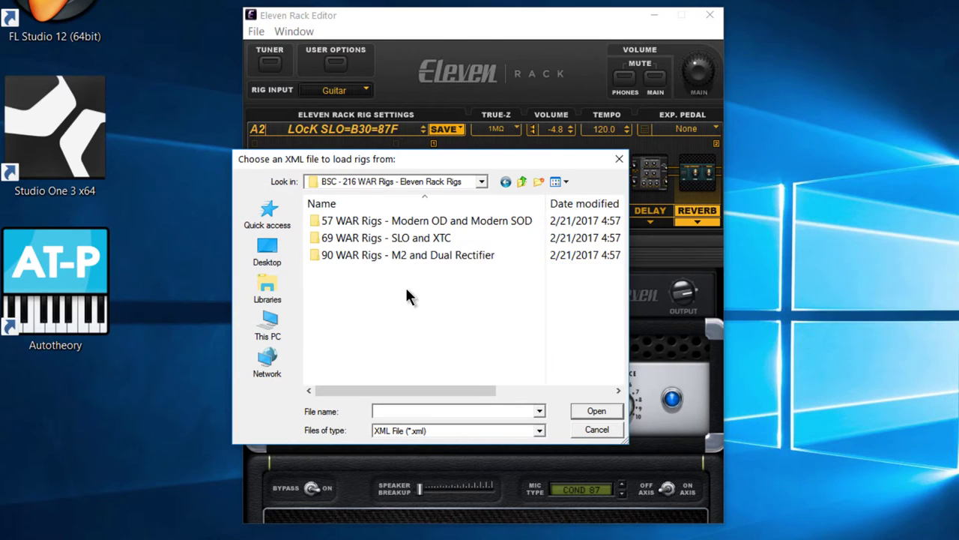
double_click(434, 253)
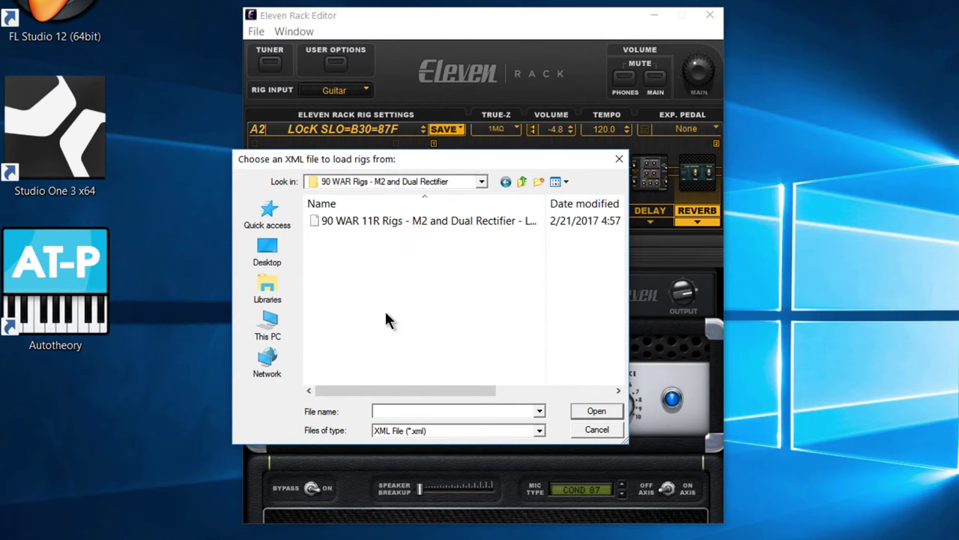
drag(354, 386, 321, 330)
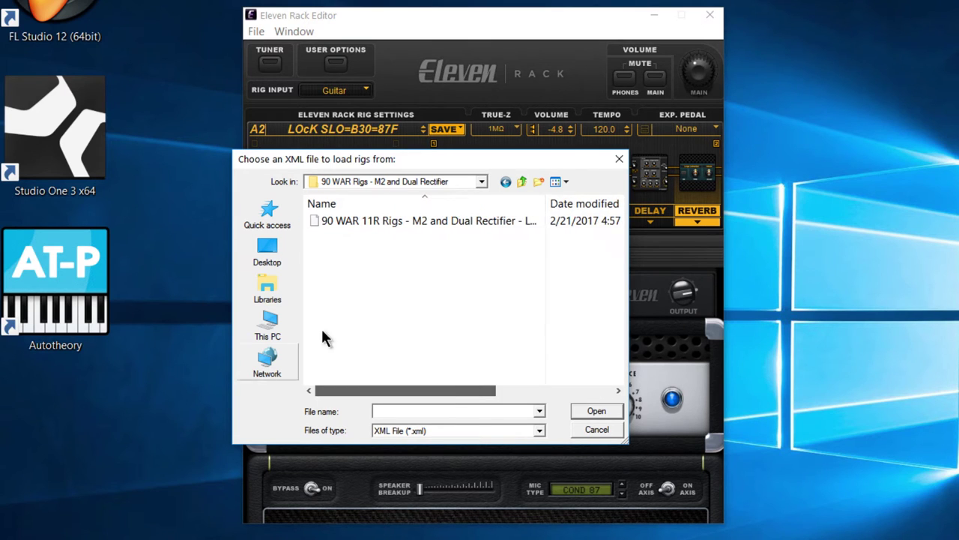
click(404, 222)
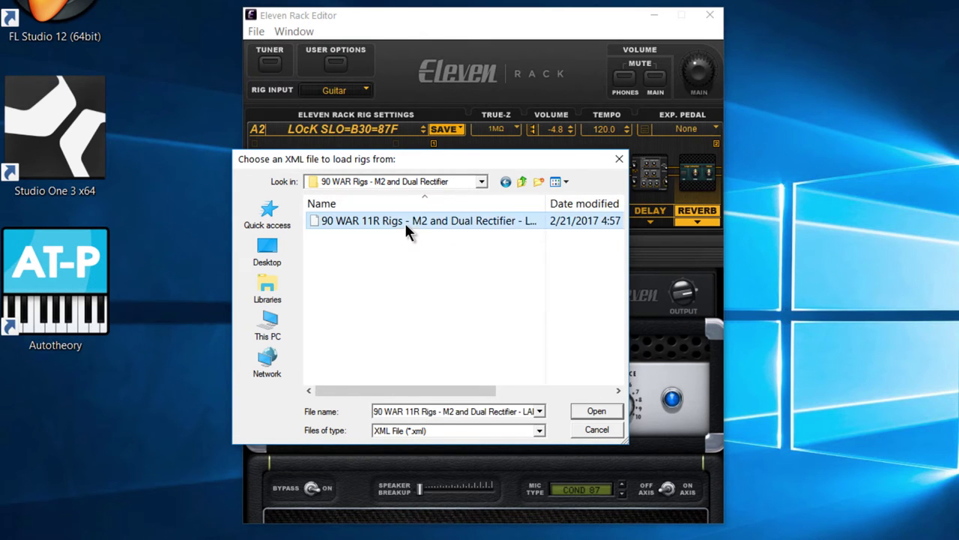
click(591, 419)
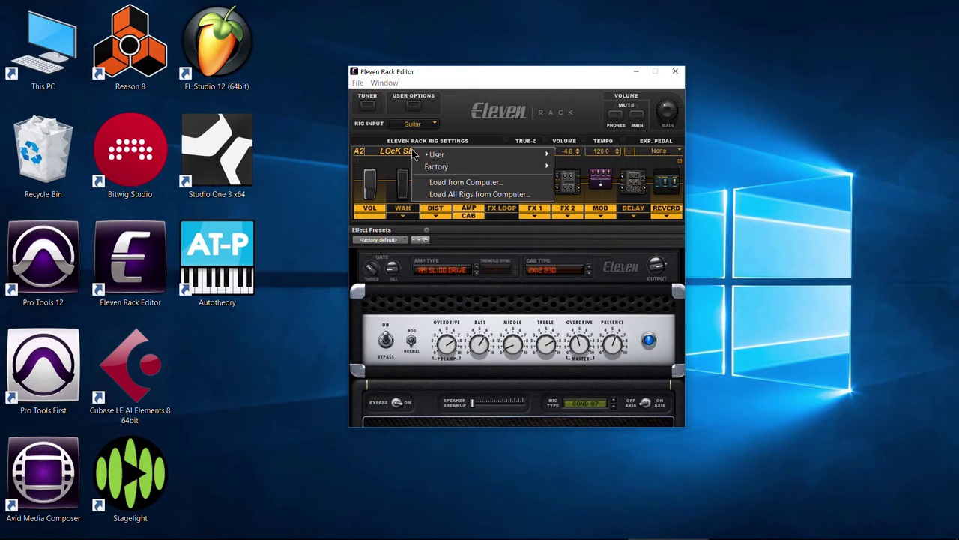
Step: Load rig WAR-M2 C30 57N from user bank A3
mouse_move(440, 159)
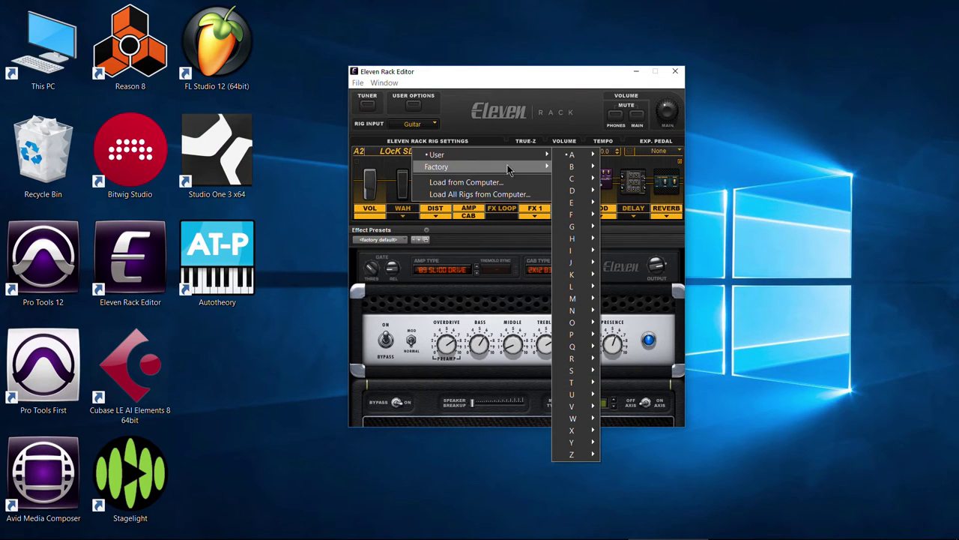
mouse_move(508, 169)
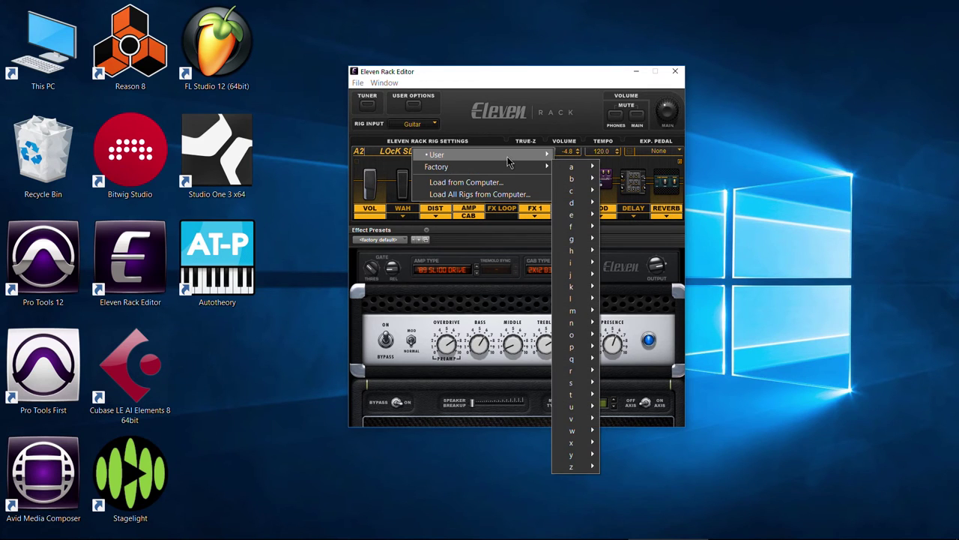
click(443, 153)
click(443, 153)
mouse_move(471, 158)
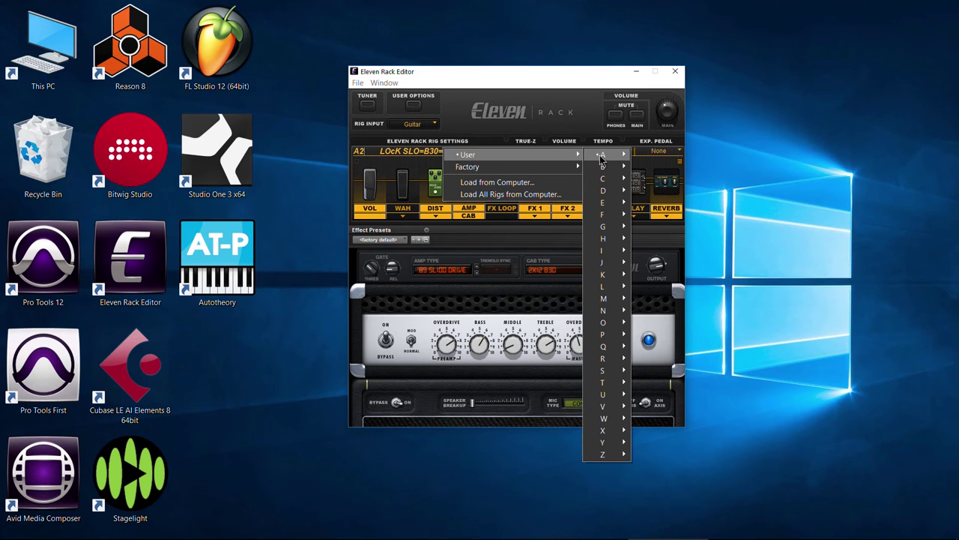
mouse_move(602, 155)
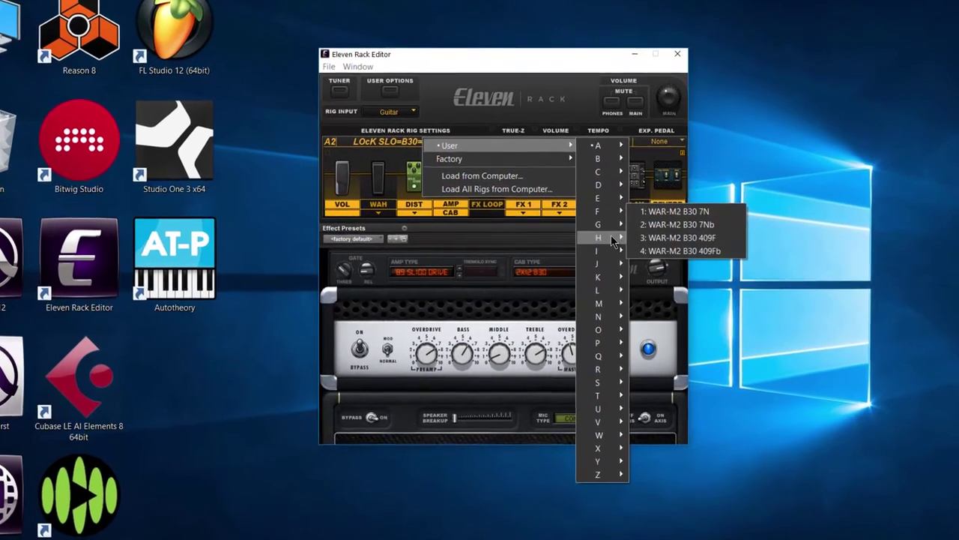
mouse_move(613, 275)
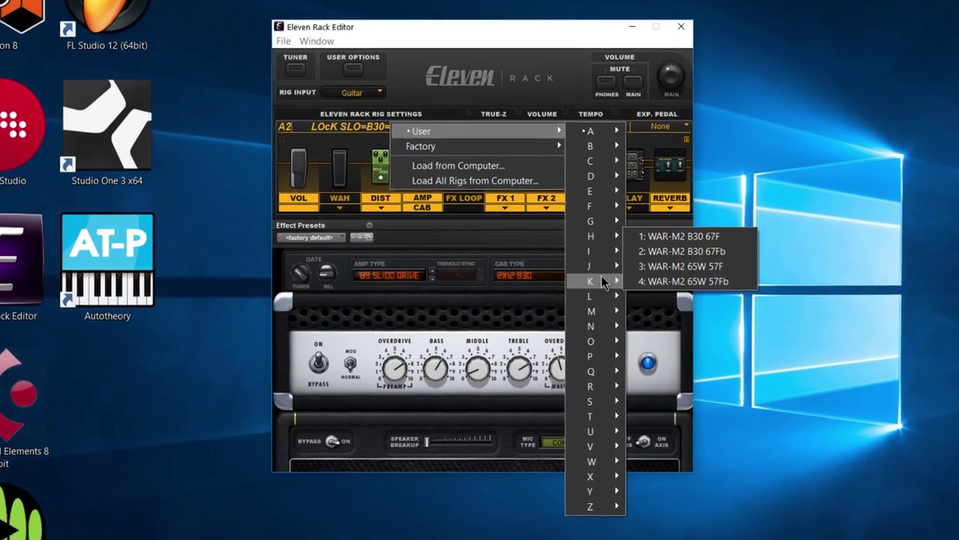
mouse_move(597, 360)
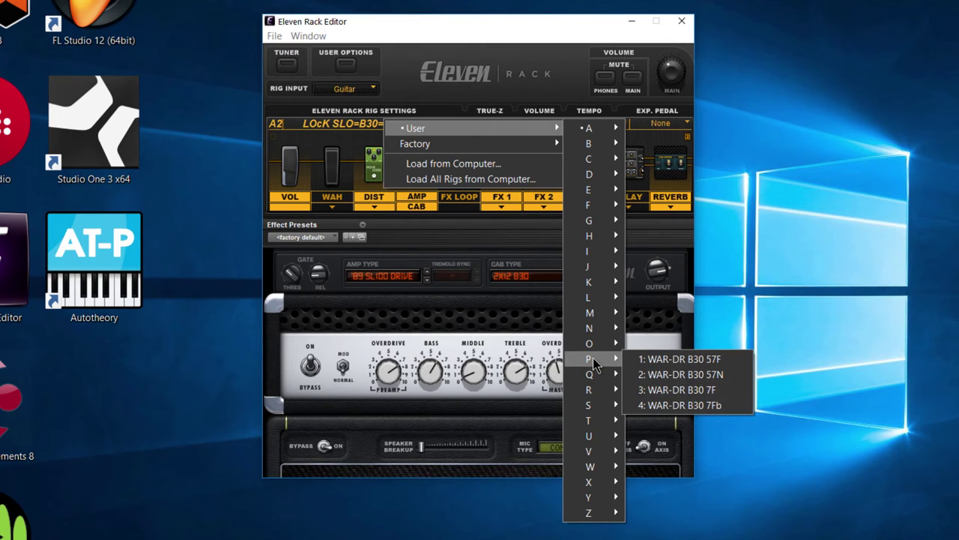
mouse_move(603, 130)
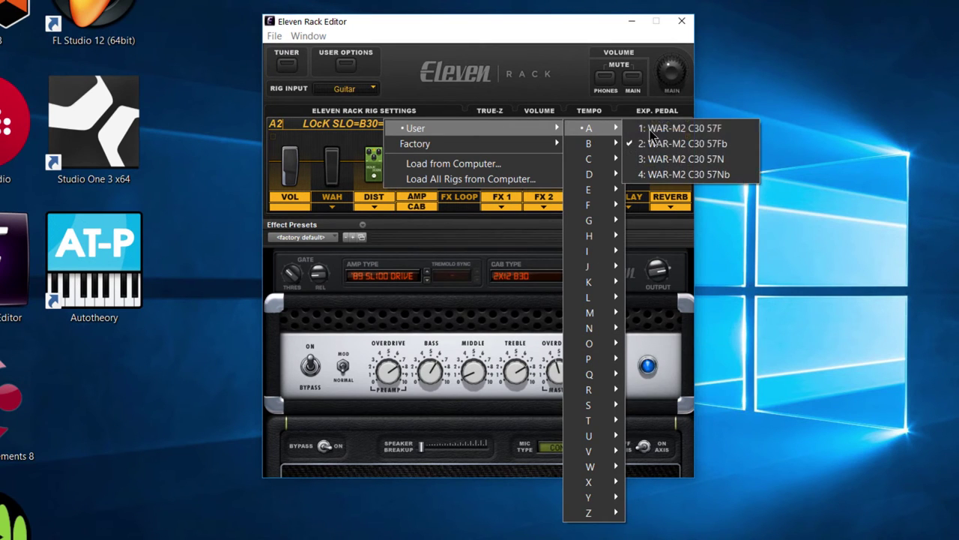
click(678, 160)
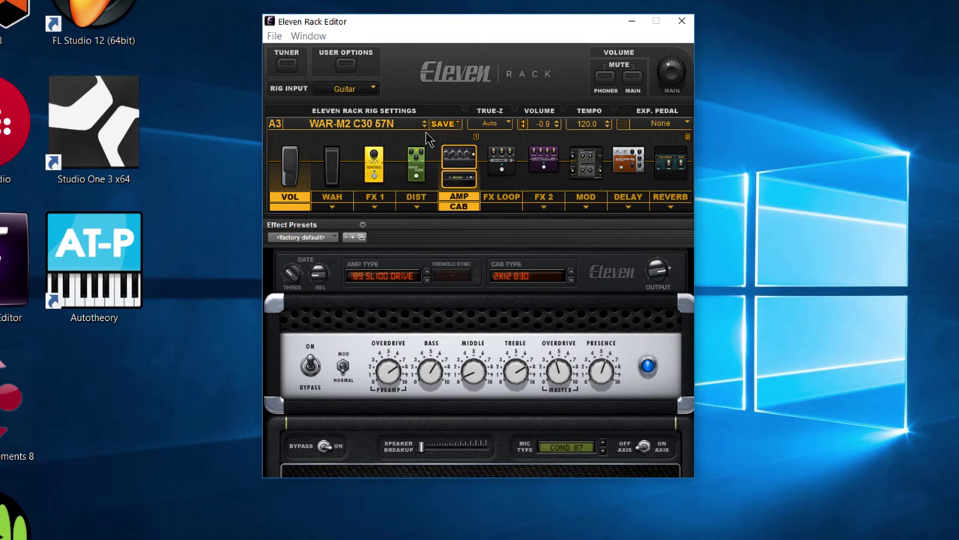
Step: Step to A2 (WAR-M2 C30 57Fb) and back to A3 to confirm the import
click(425, 126)
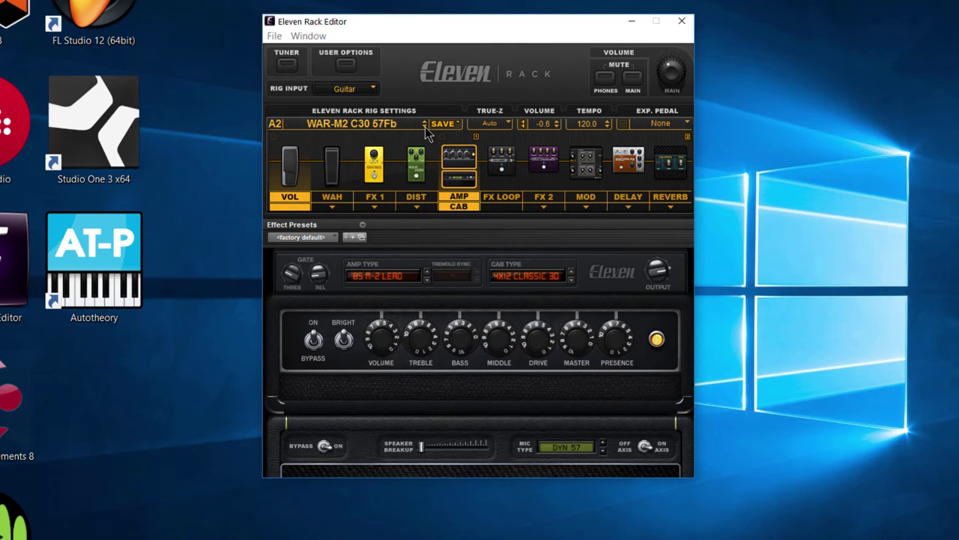
click(424, 127)
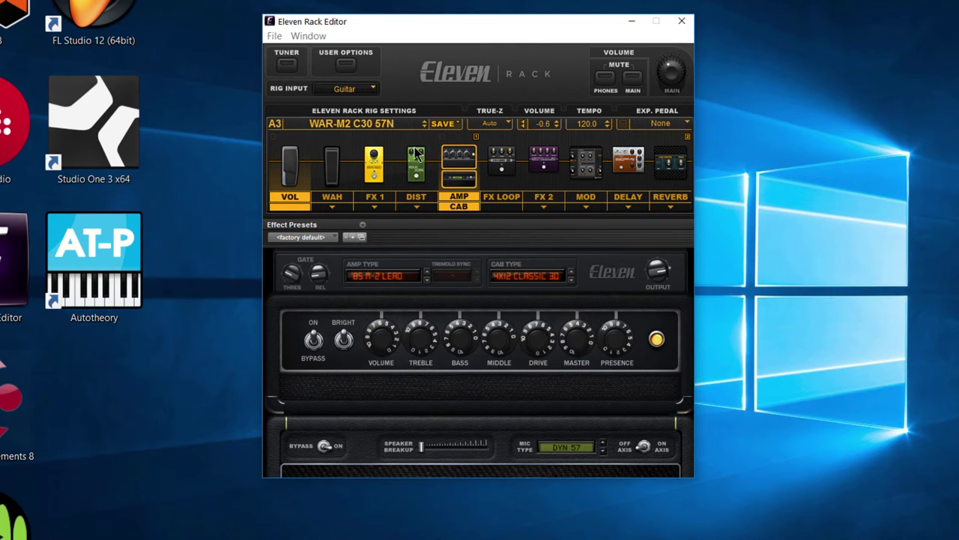
click(355, 126)
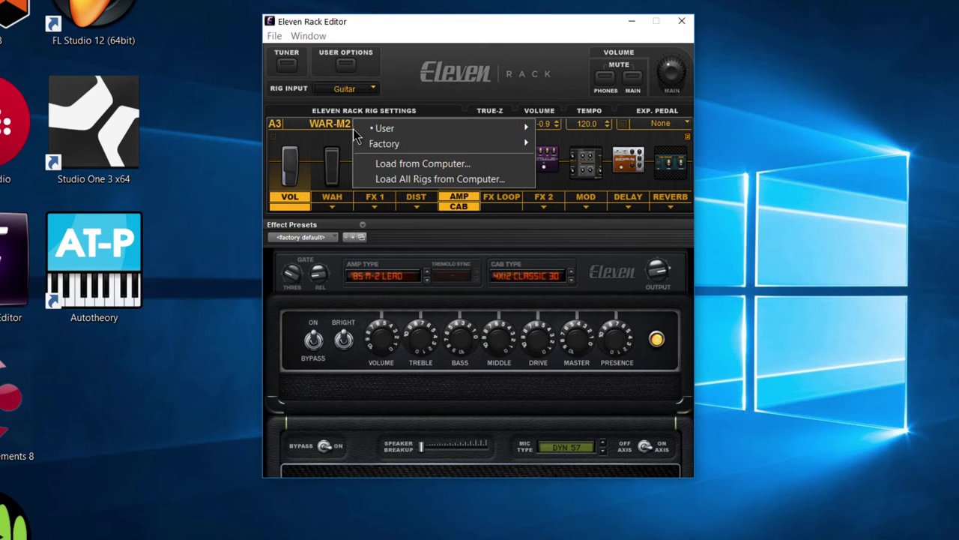
Step: Load Oranges - AC 607.tfx from BSC - 54 ORANGES -PACK #2, then step to rig A2 WAR-M2 C30 57Fb
click(397, 165)
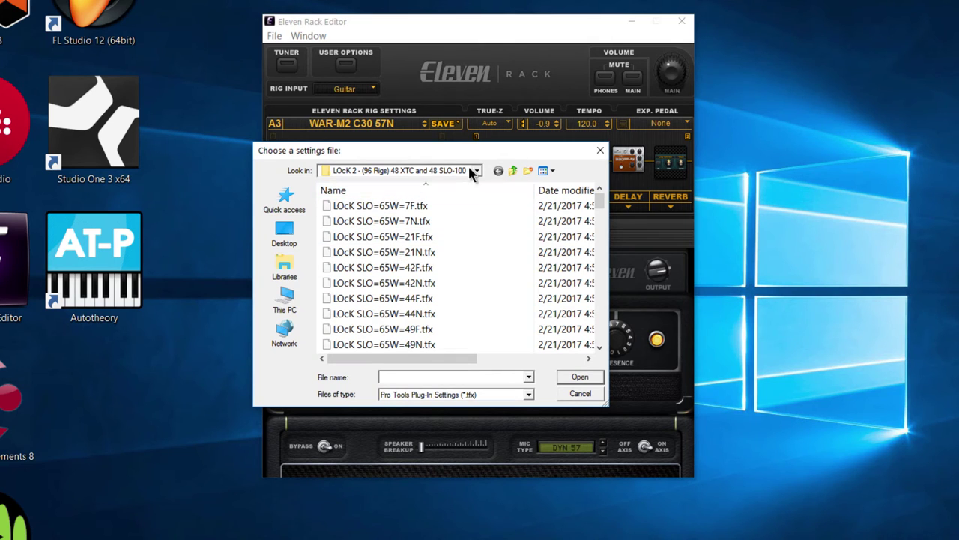
click(472, 171)
click(373, 283)
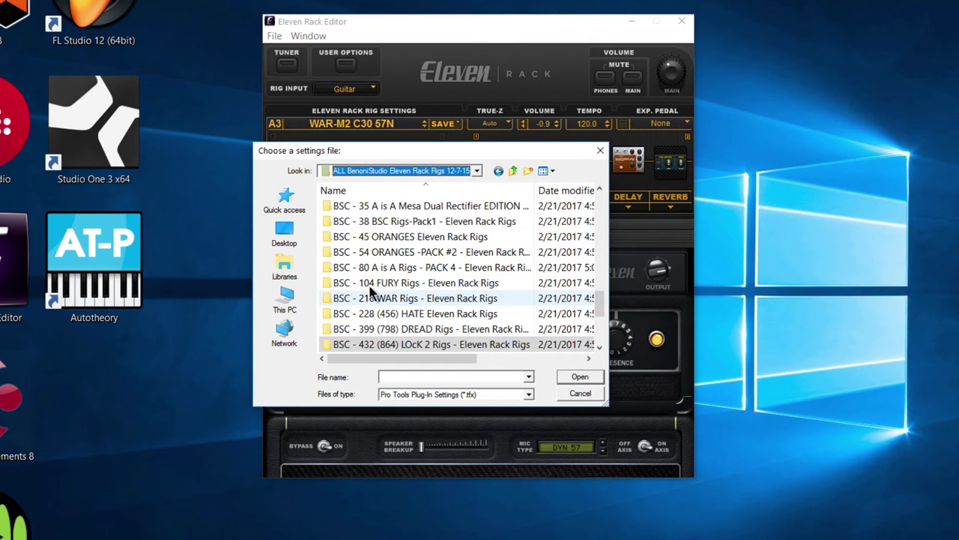
double_click(360, 251)
click(375, 267)
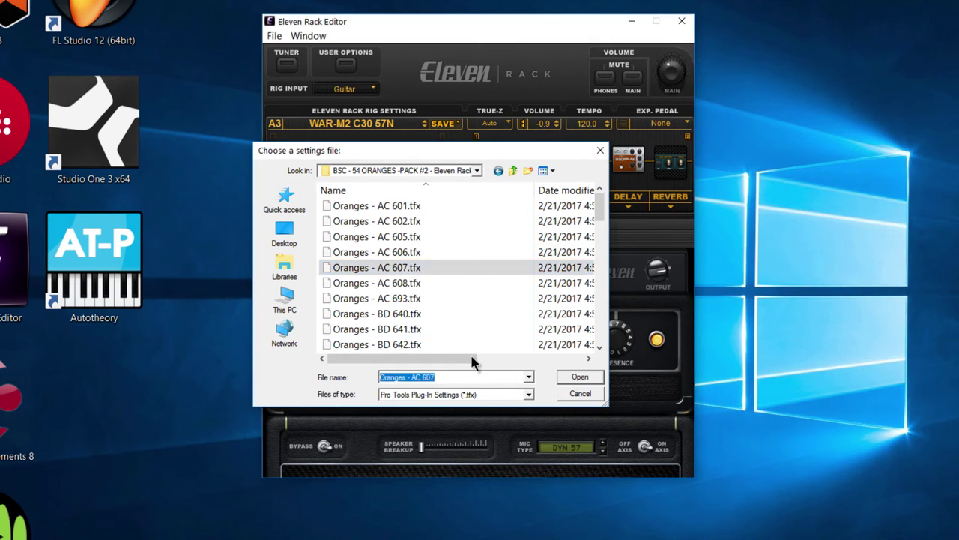
key(Return)
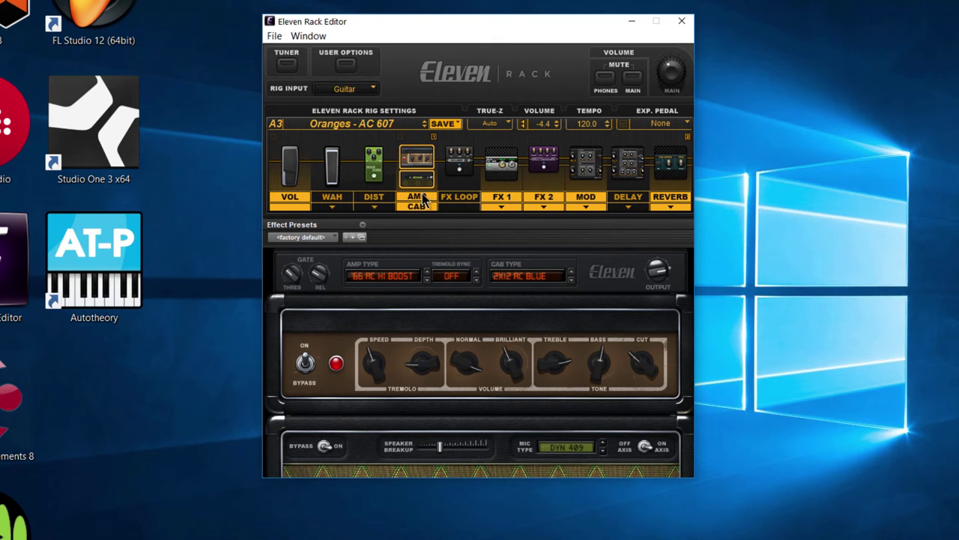
click(425, 127)
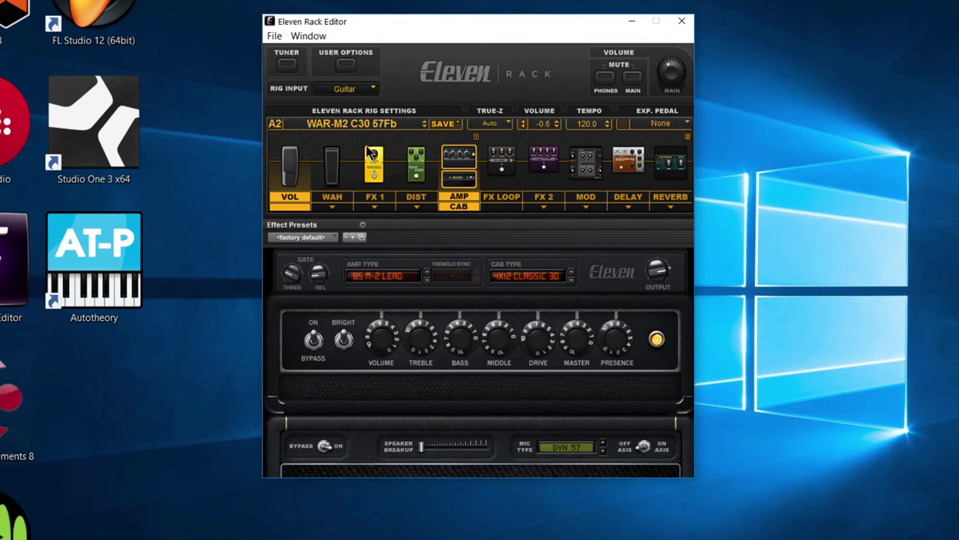
click(371, 126)
click(435, 122)
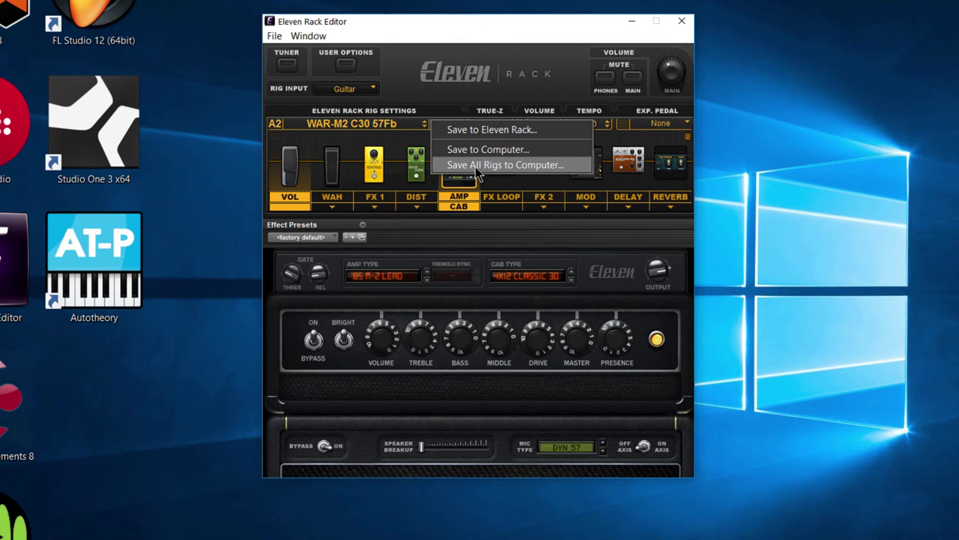
click(450, 78)
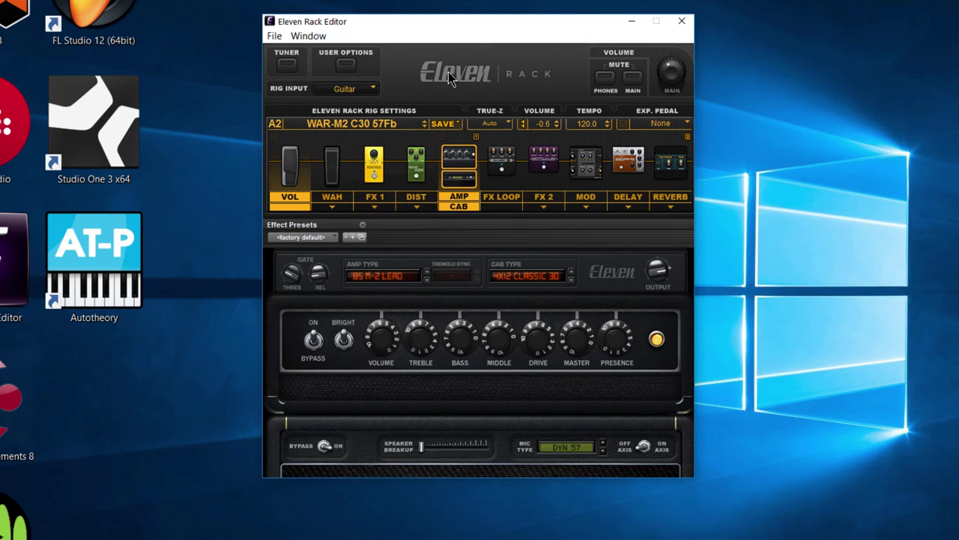
click(394, 124)
click(402, 84)
click(380, 122)
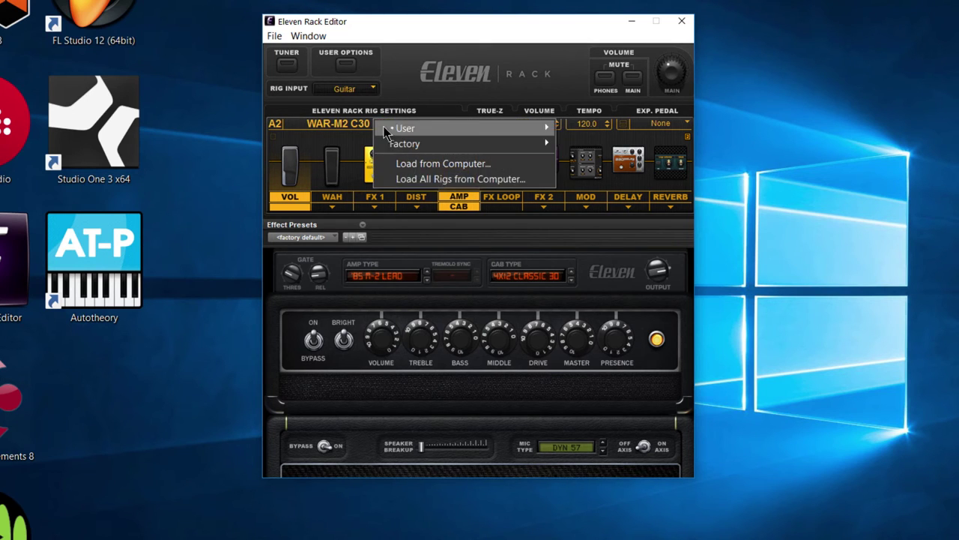
click(426, 166)
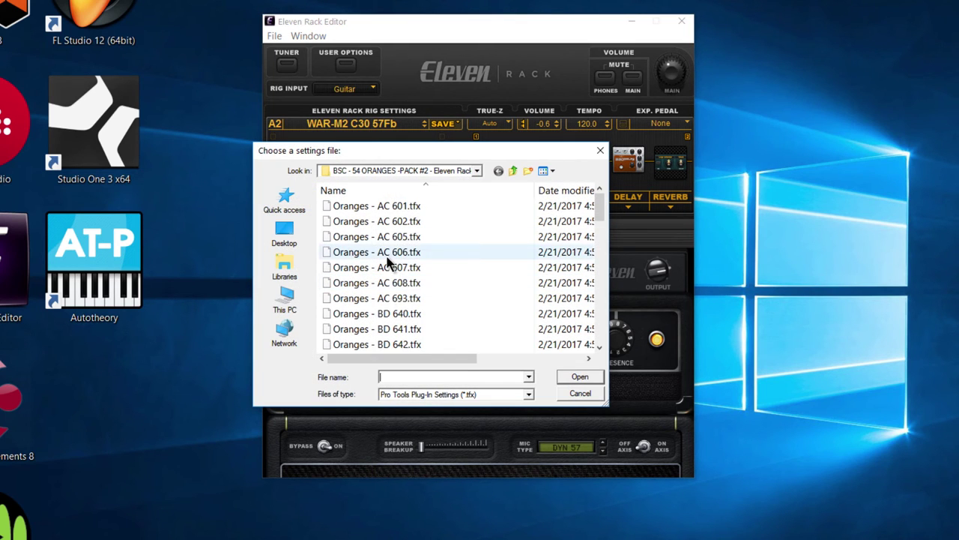
click(383, 257)
click(570, 396)
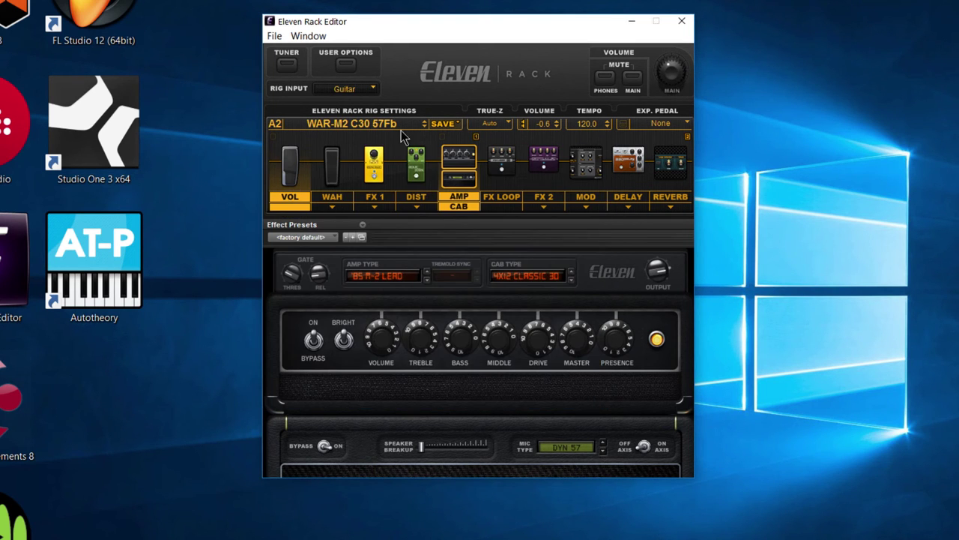
click(390, 126)
click(232, 78)
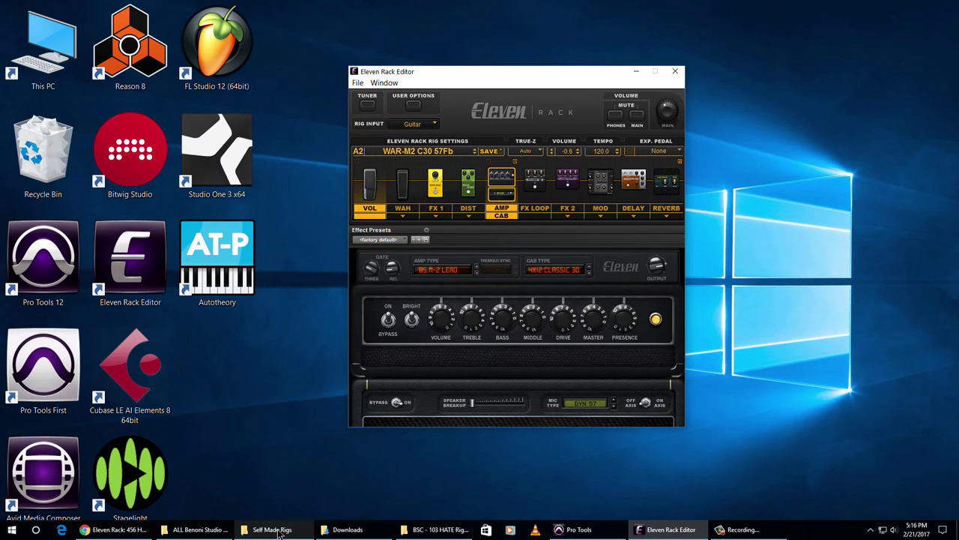
Step: Open BSC - 228 (456) HATE > BSC - 63 HATE Rigs, select its XML pack, and minimize Explorer
click(347, 529)
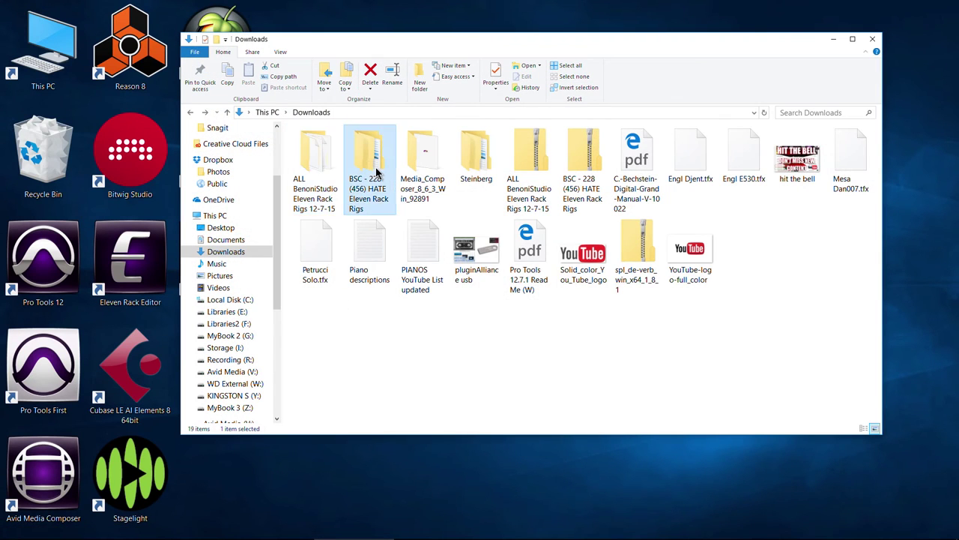
double_click(357, 142)
double_click(358, 145)
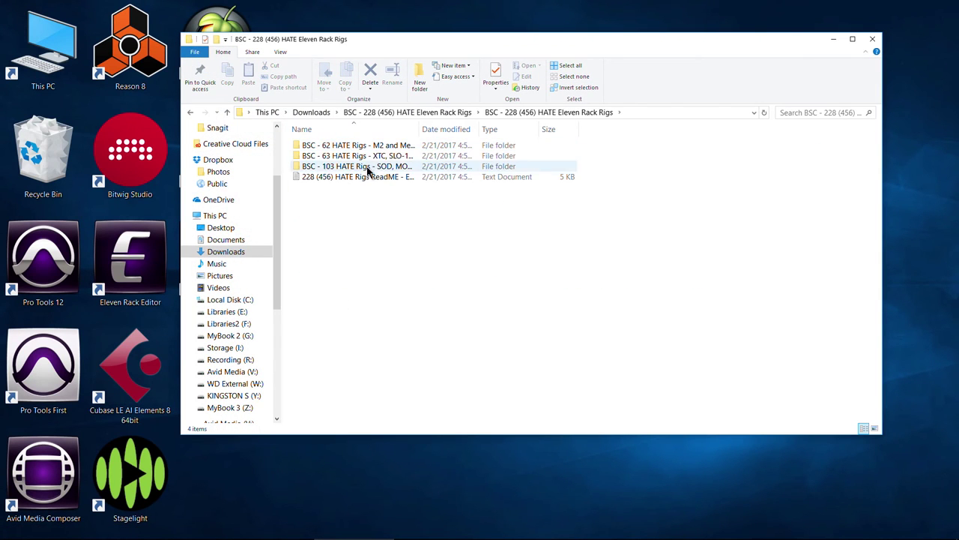
click(367, 156)
double_click(367, 156)
click(372, 155)
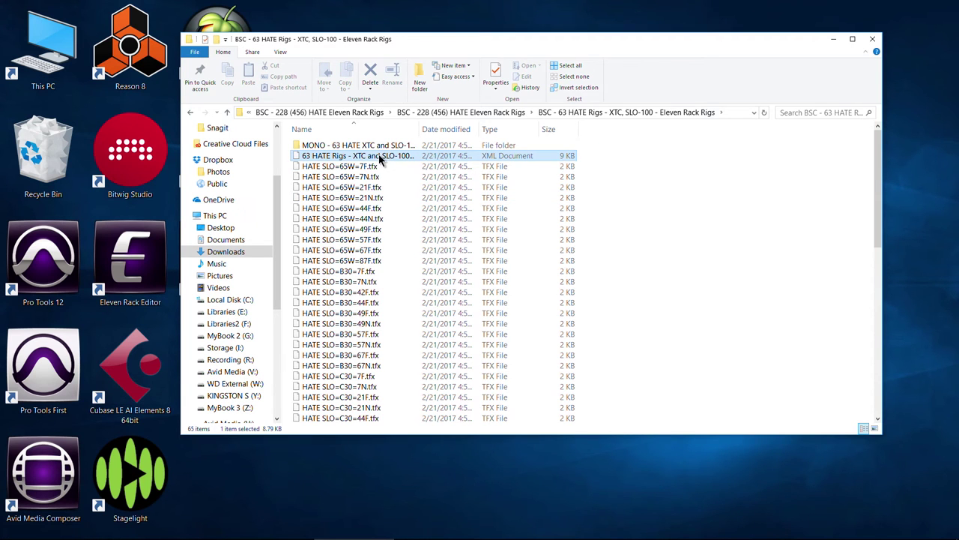
click(834, 39)
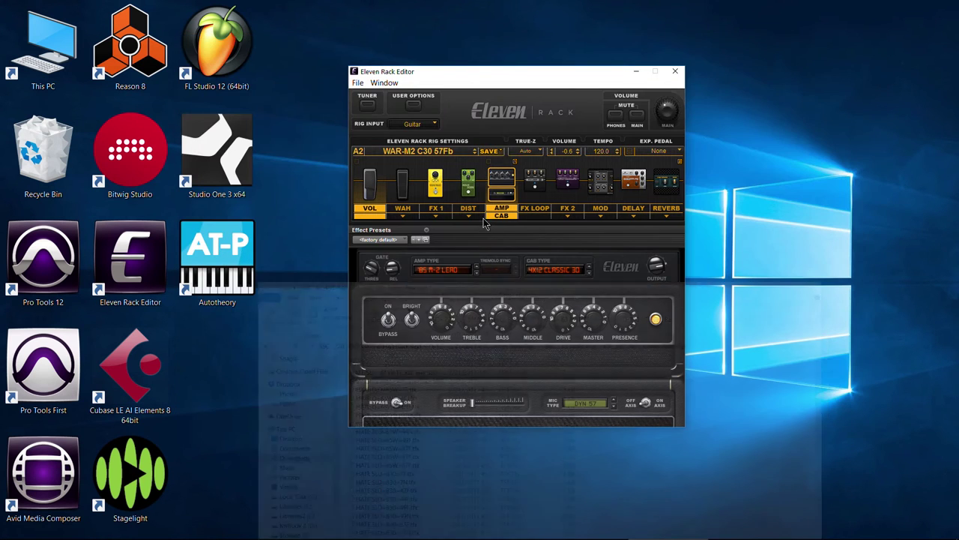
click(446, 154)
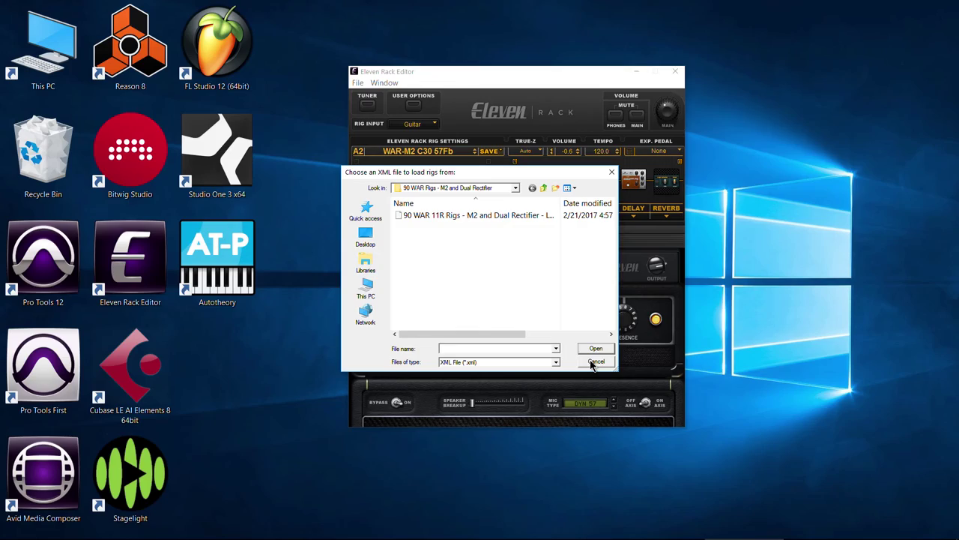
click(593, 361)
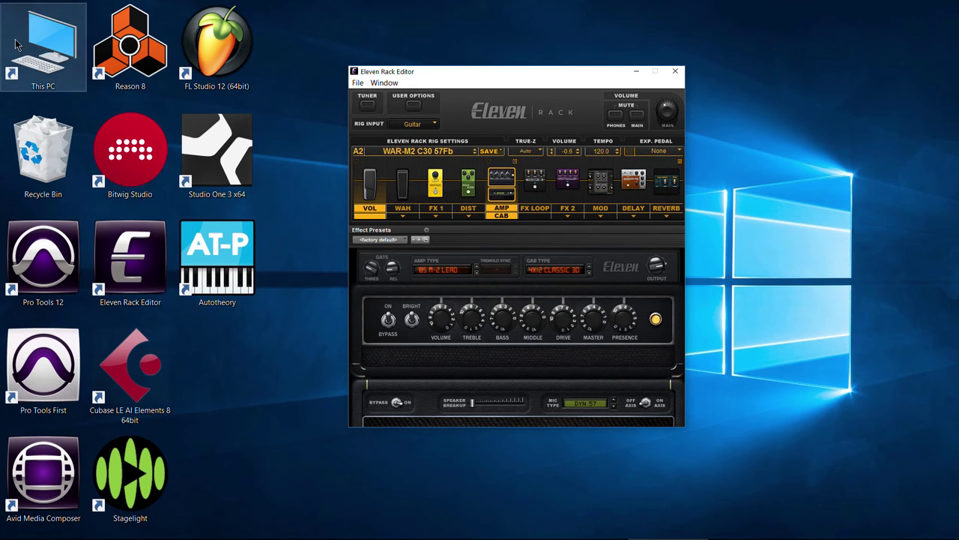
double_click(43, 45)
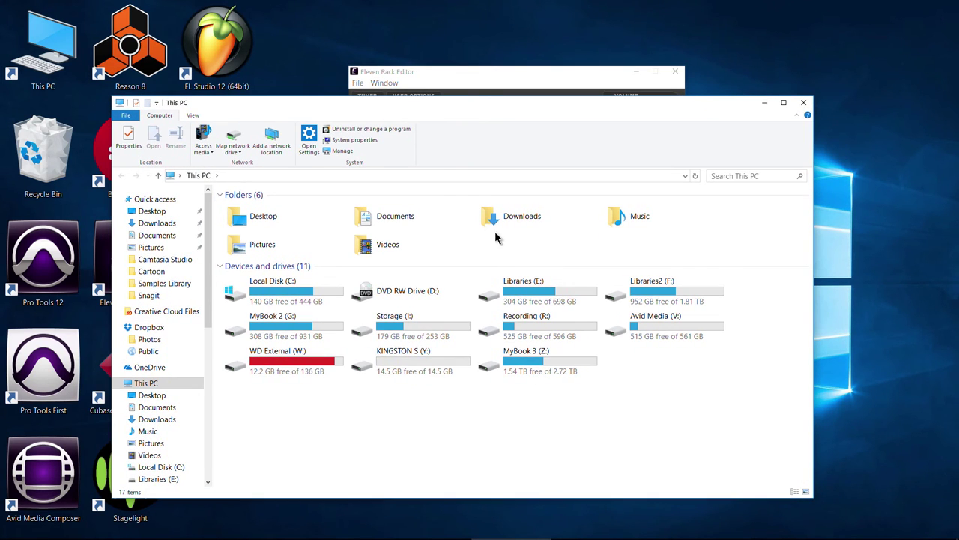
double_click(518, 221)
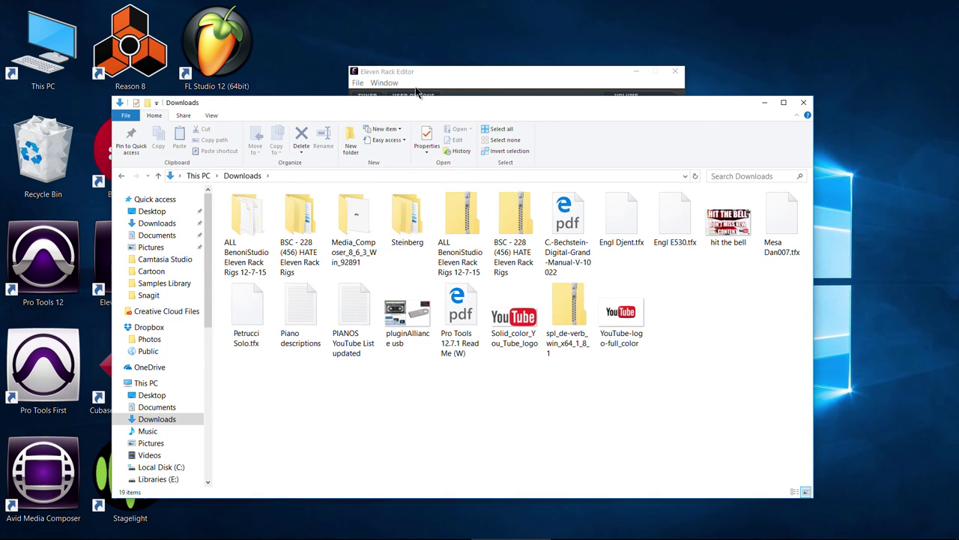
drag(410, 100, 373, 80)
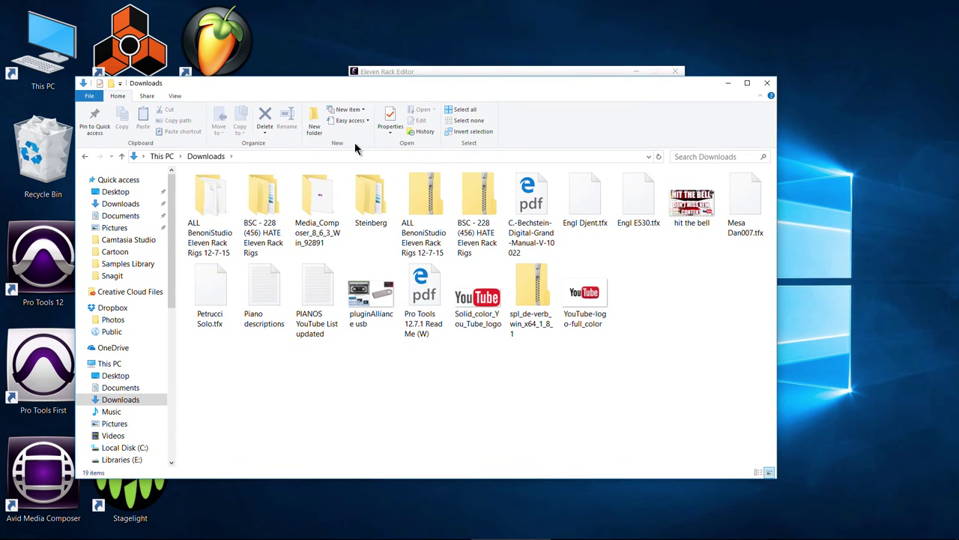
click(262, 208)
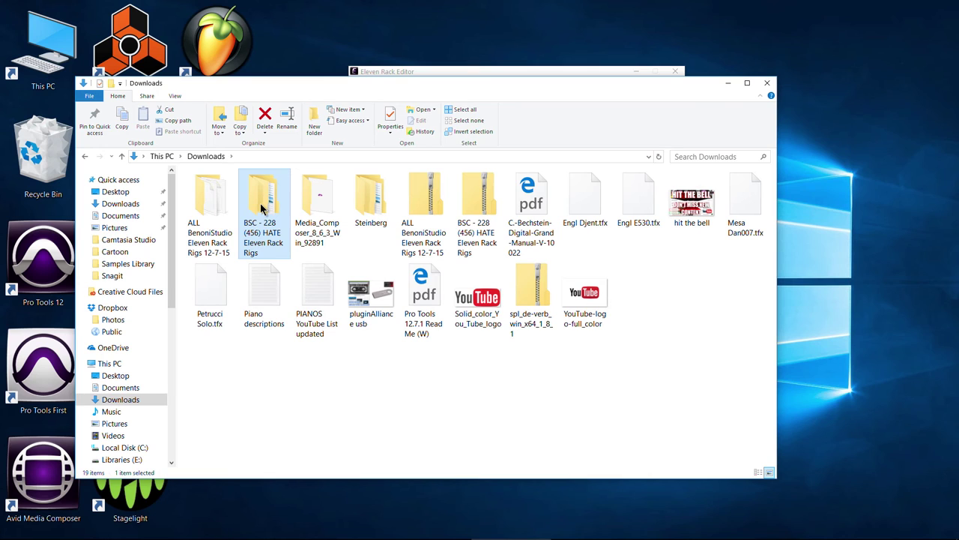
click(214, 213)
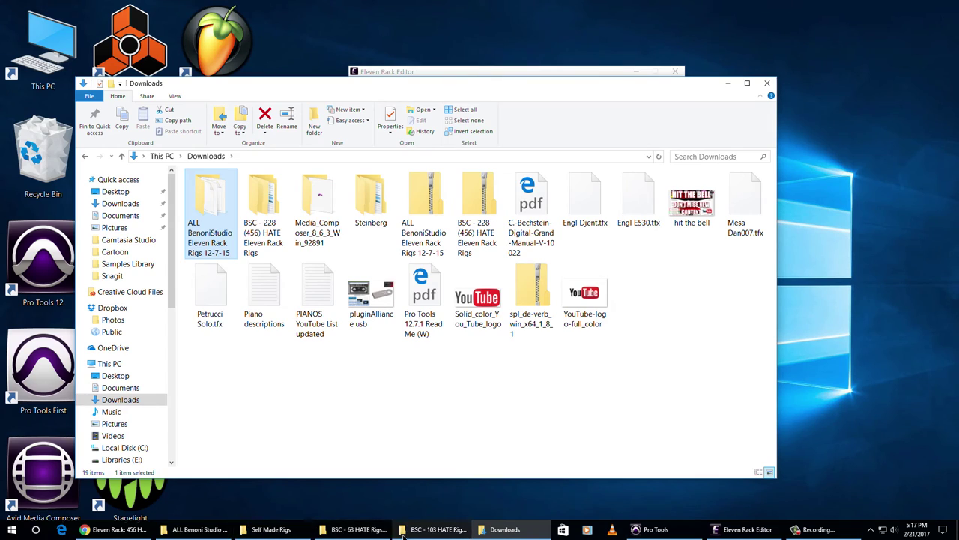
click(293, 529)
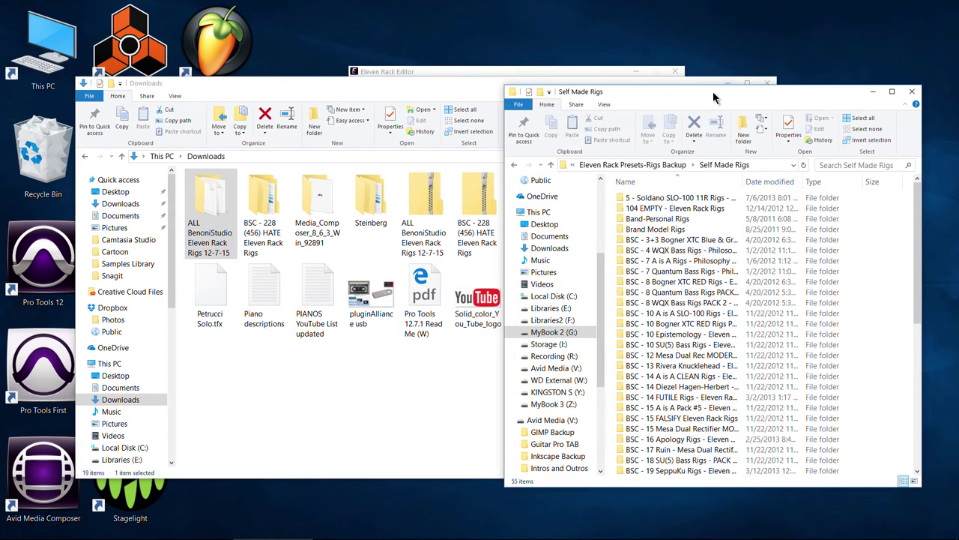
drag(717, 95, 558, 74)
scroll(548, 285, down, 9)
scroll(550, 345, up, 9)
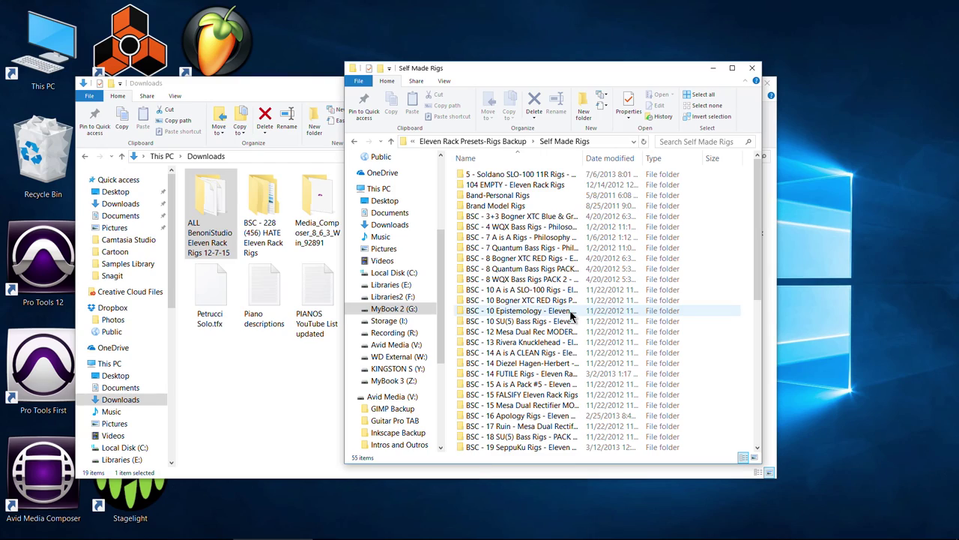
scroll(569, 314, down, 6)
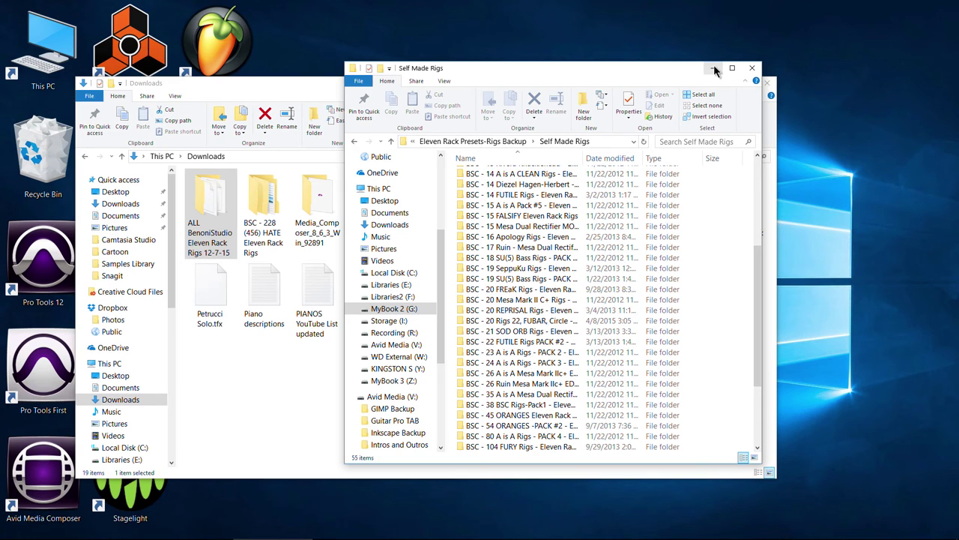
click(714, 70)
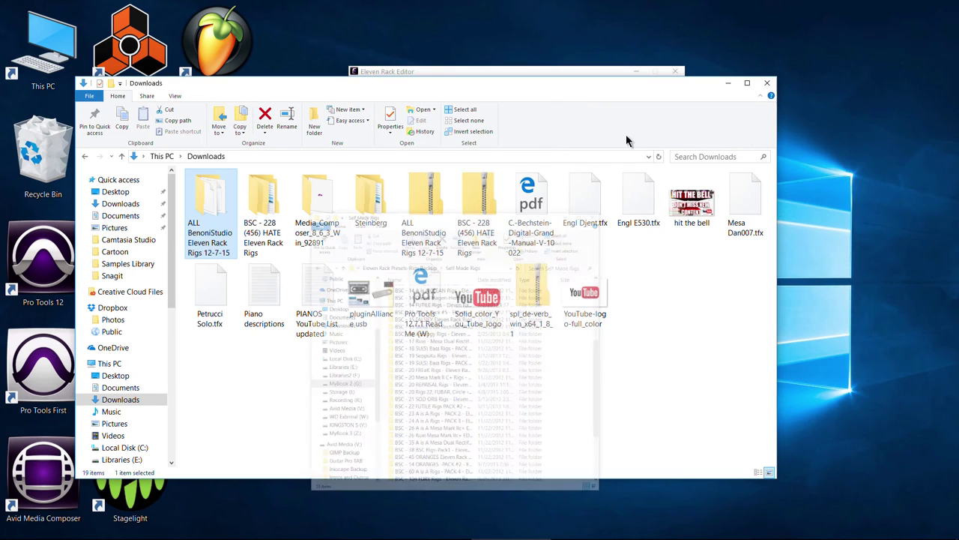
click(727, 83)
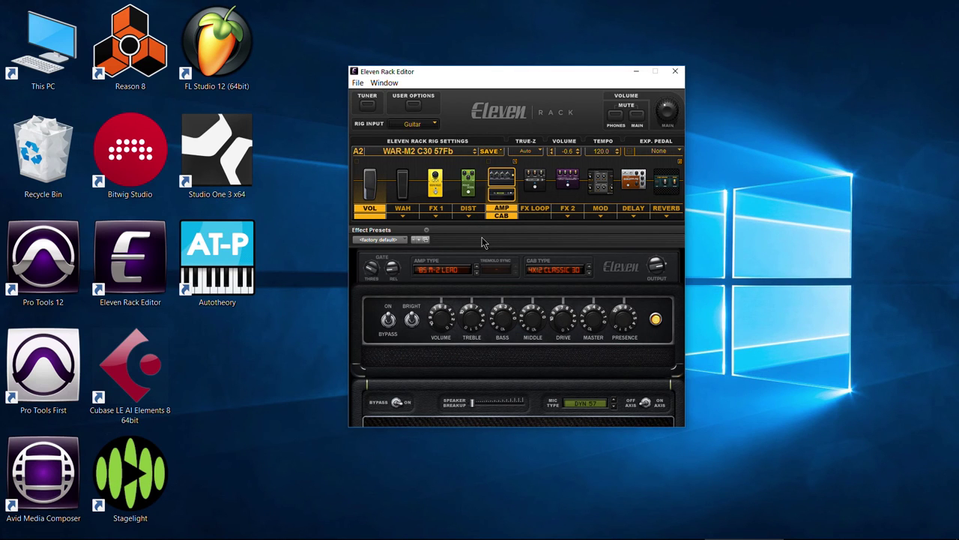
Step: Scroll through the Eleven Rack rig download pages and bring up the editor's rig loading menu
click(433, 152)
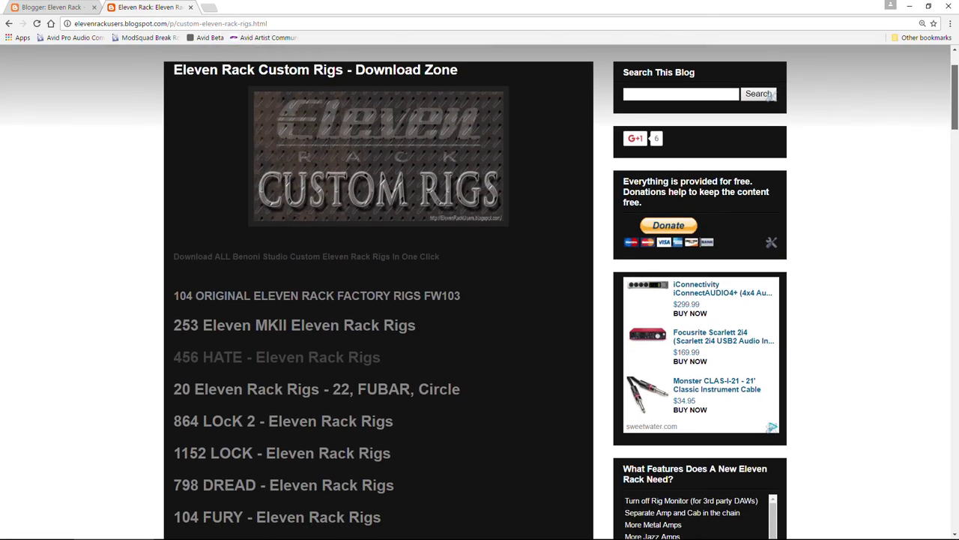
scroll(480, 300, down, 2)
scroll(480, 299, down, 2)
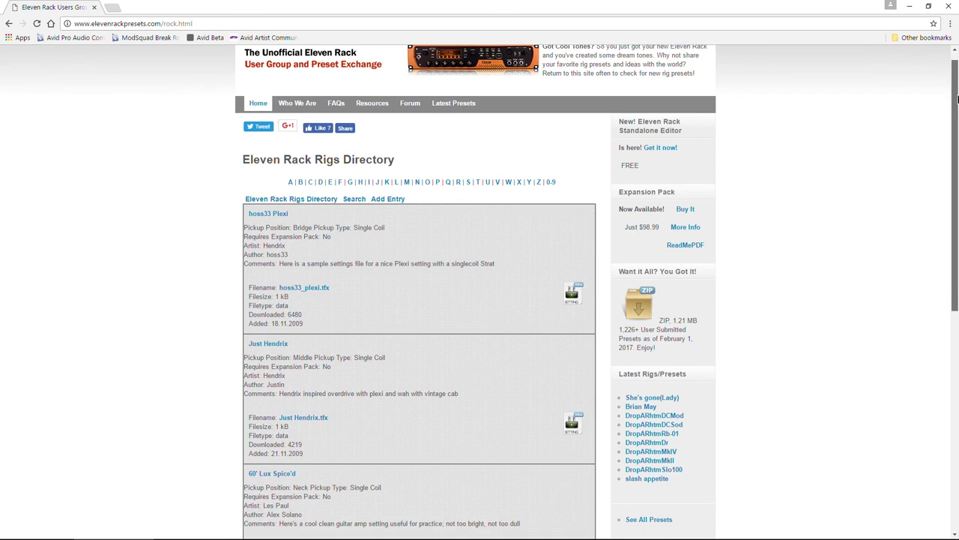
scroll(480, 300, down, 2)
scroll(480, 299, down, 2)
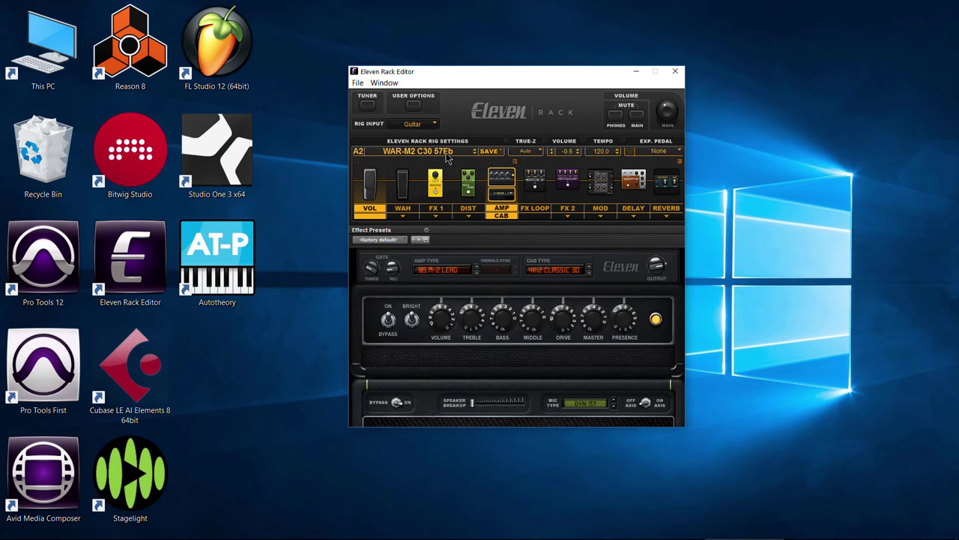
click(448, 156)
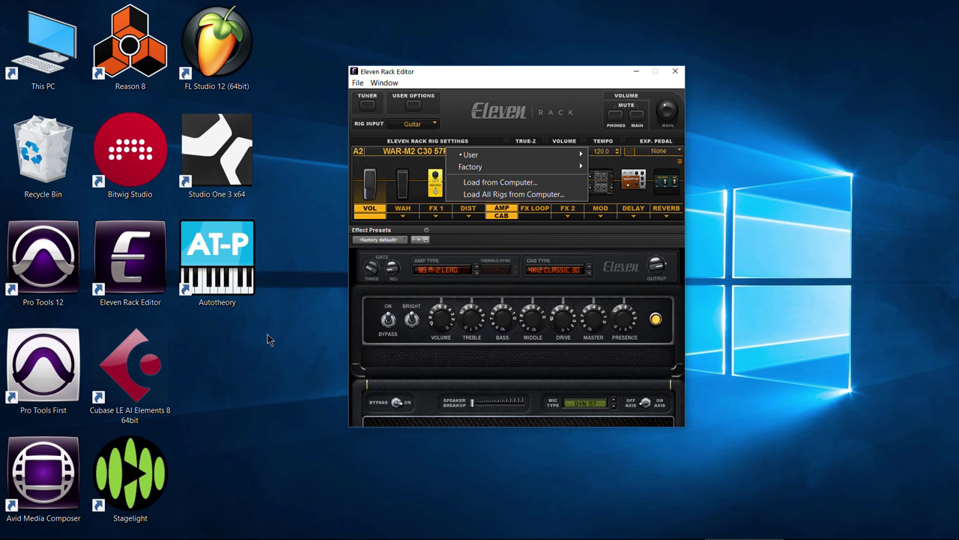
Step: From the ALL Benoni Studio rigs folder, navigate into BSC - 104 FURY Rigs and its Chorus 80 3 subfolder
click(232, 534)
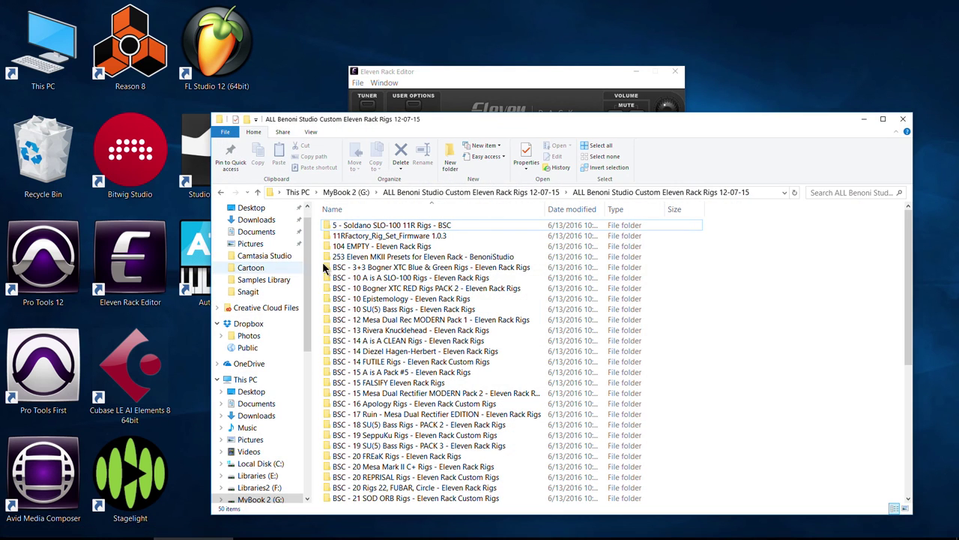
double_click(417, 351)
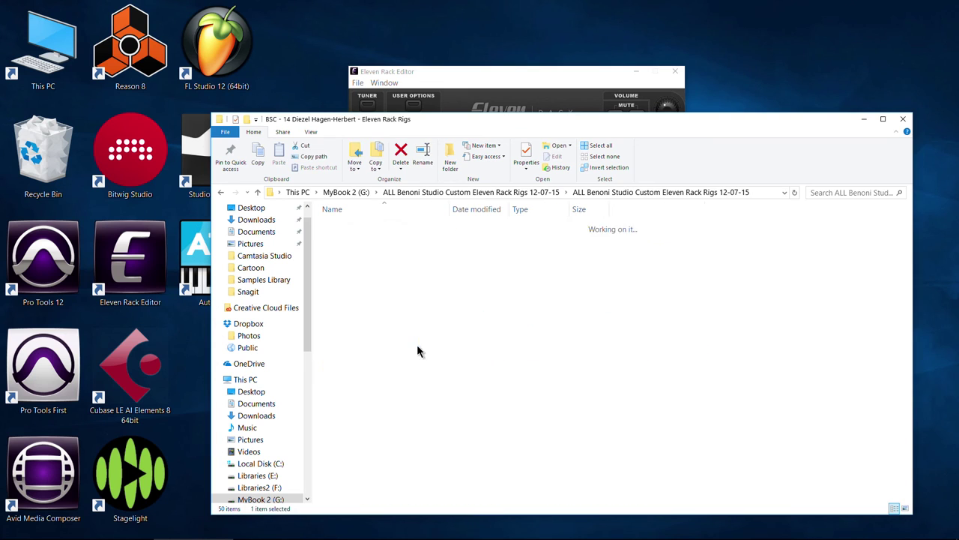
click(221, 193)
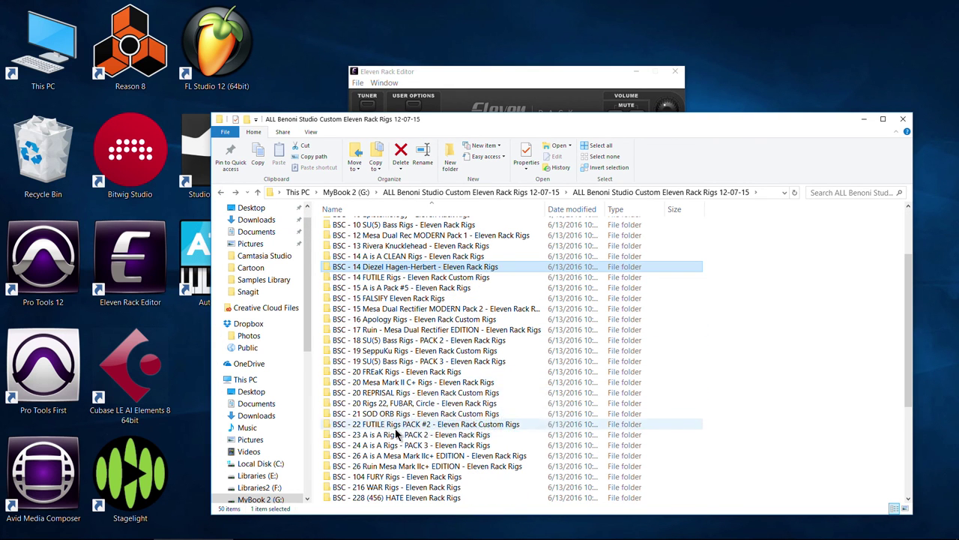
scroll(398, 419, down, 3)
click(393, 382)
double_click(394, 383)
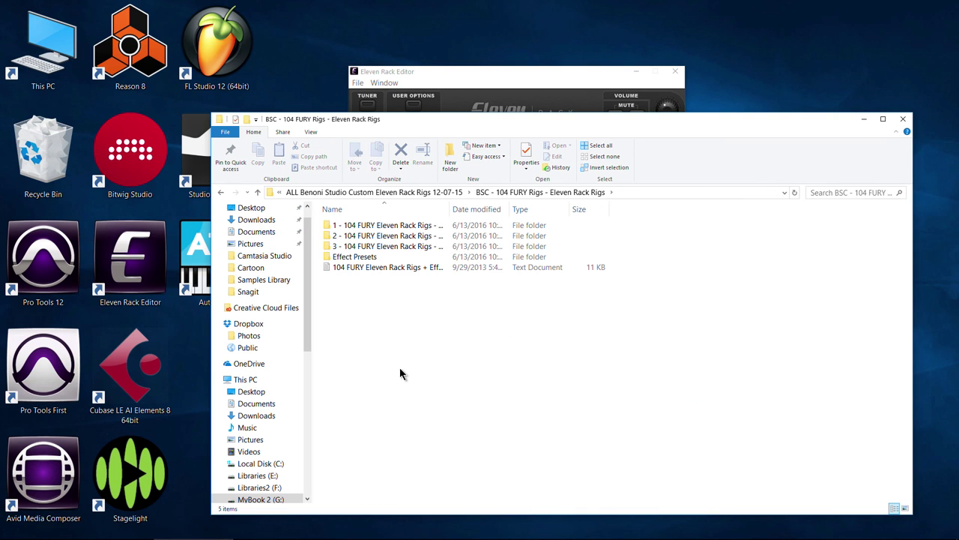
double_click(372, 248)
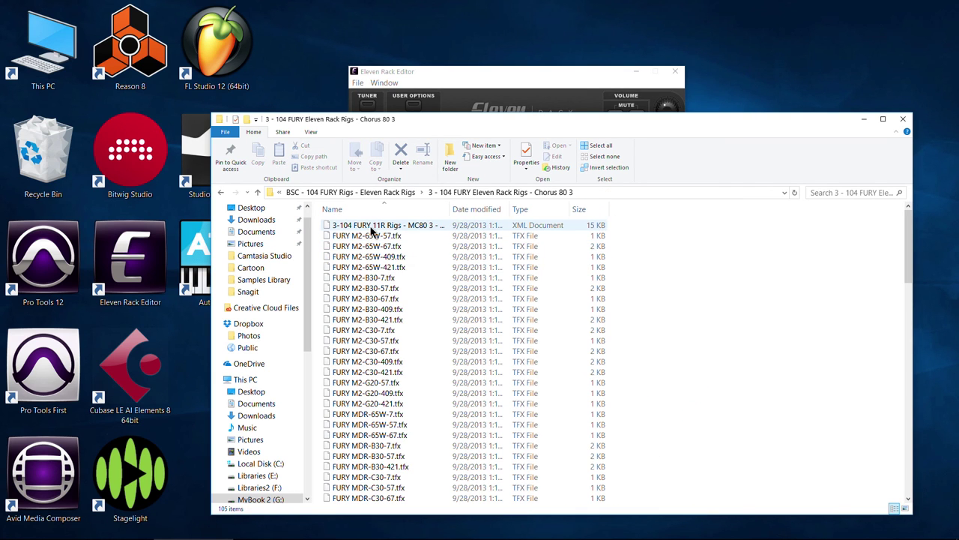